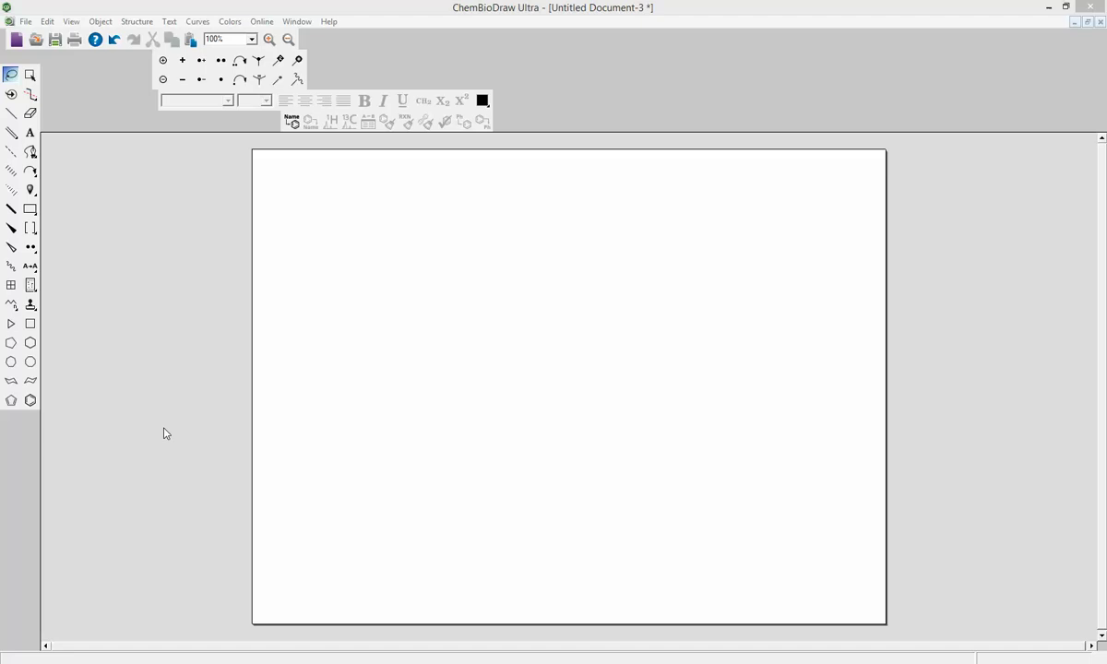
left_click(31, 285)
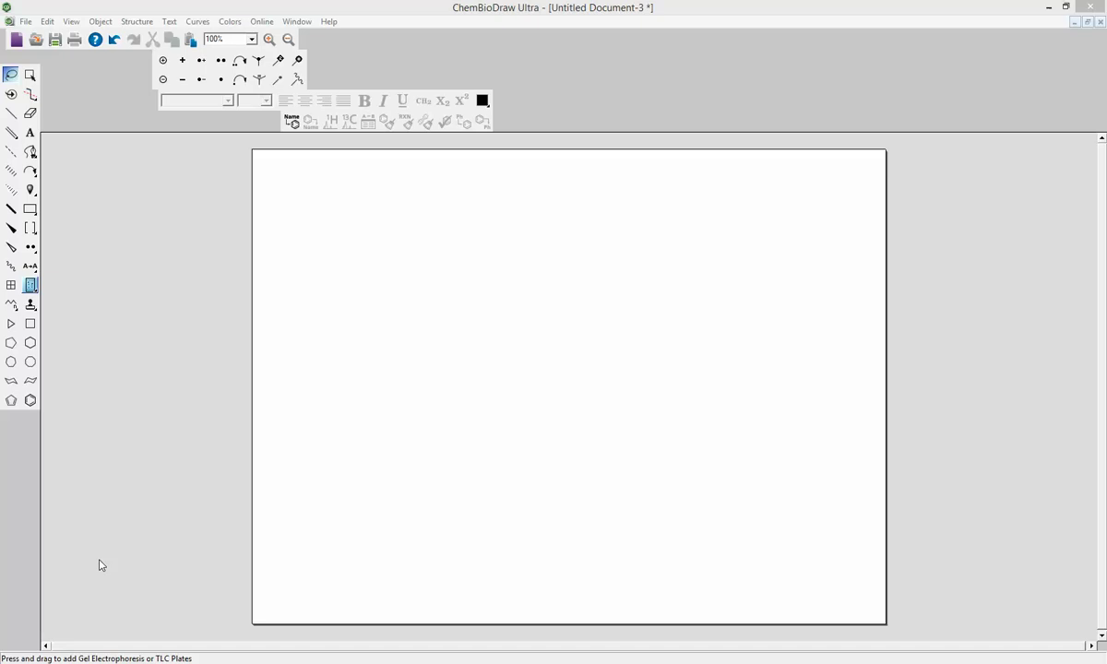
left_click(30, 342)
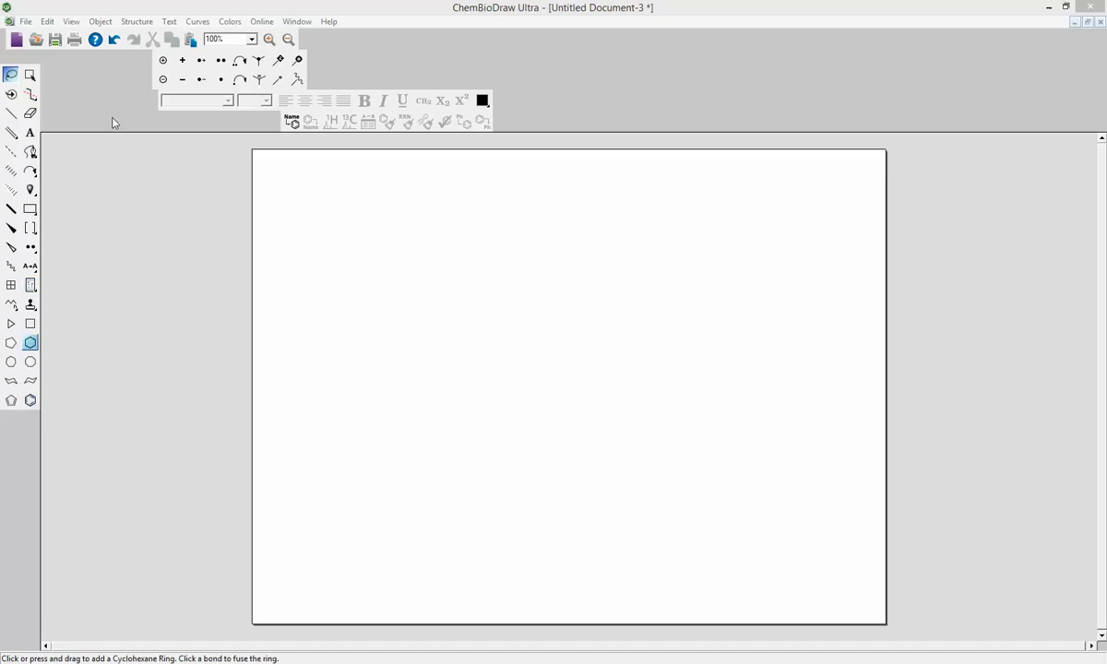
Set the page orientation to landscape in the page setup
left_click(26, 21)
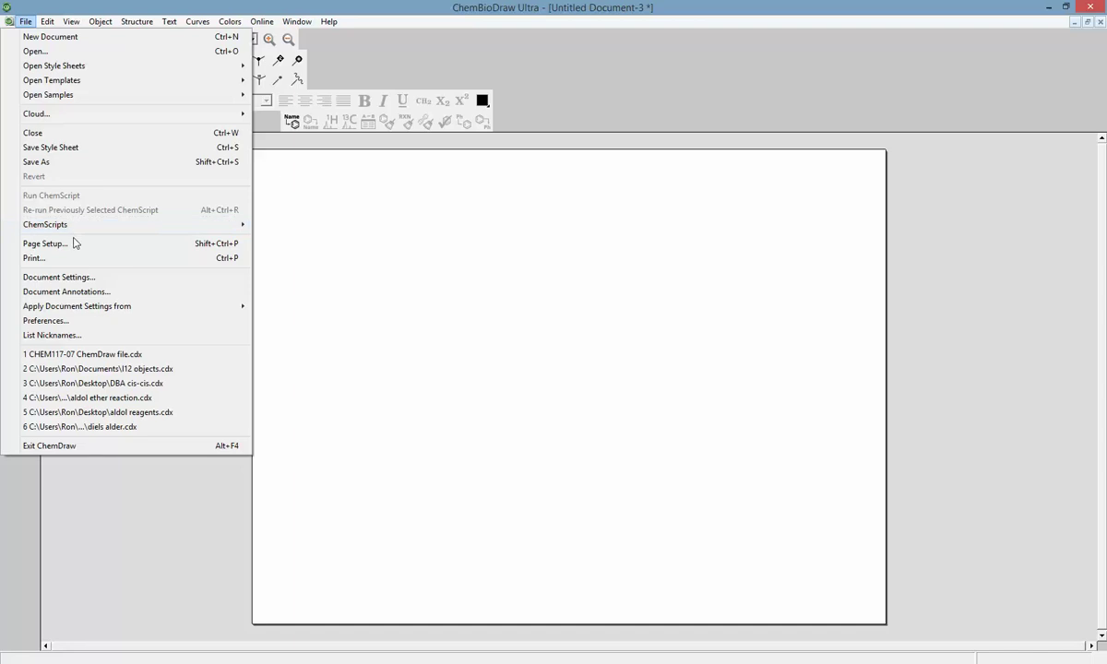
left_click(74, 247)
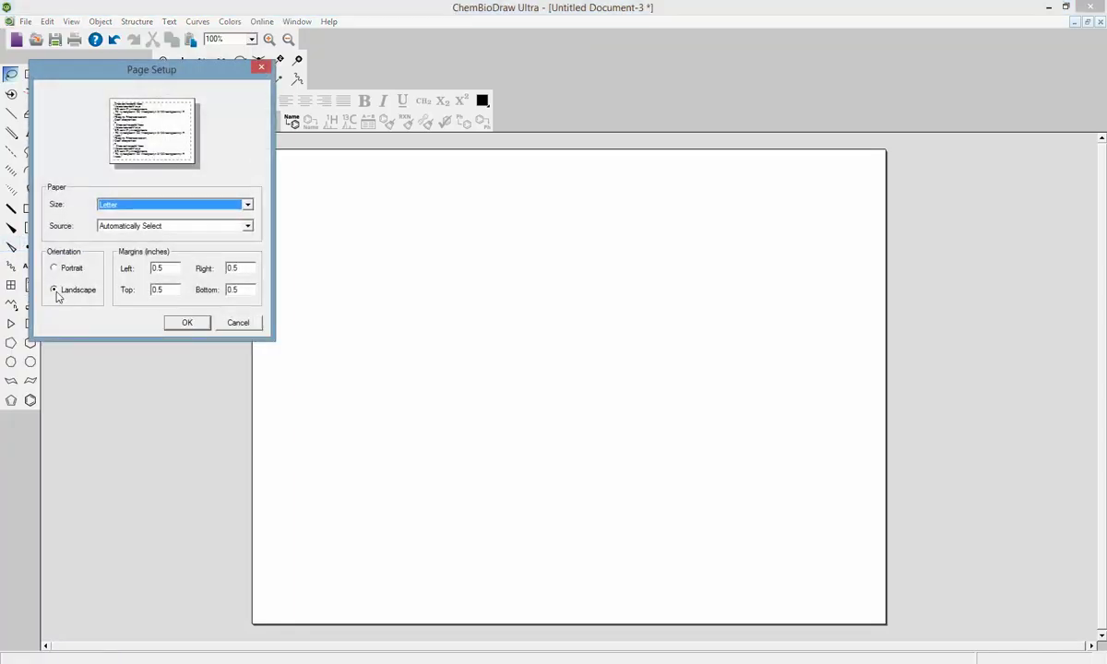
left_click(53, 289)
left_click(70, 271)
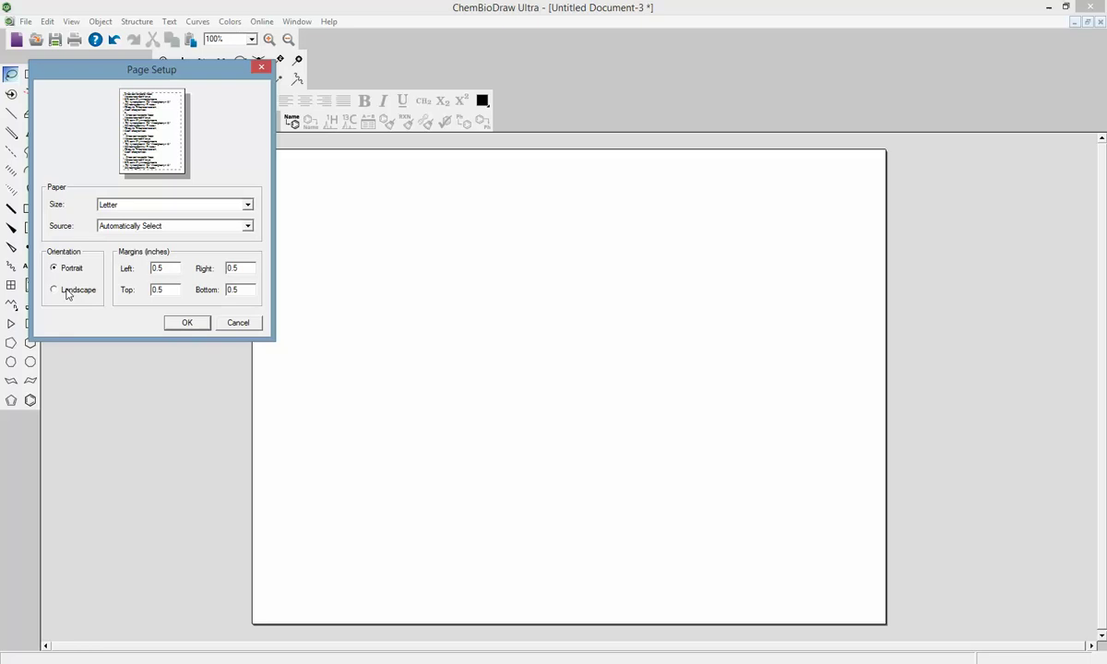
left_click(63, 290)
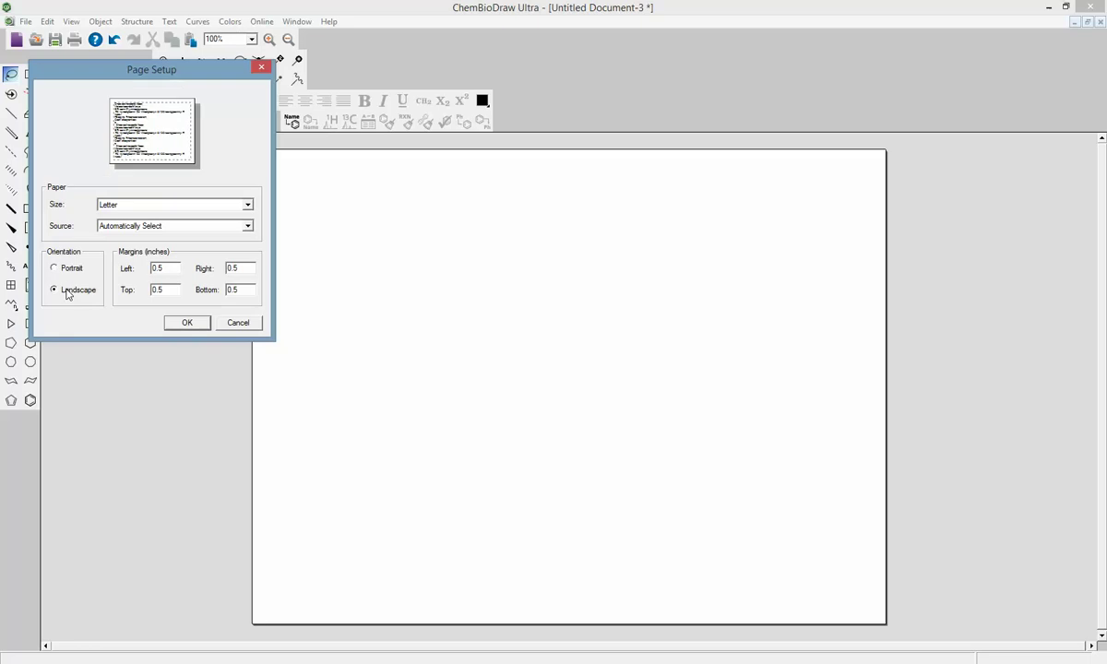
left_click(179, 323)
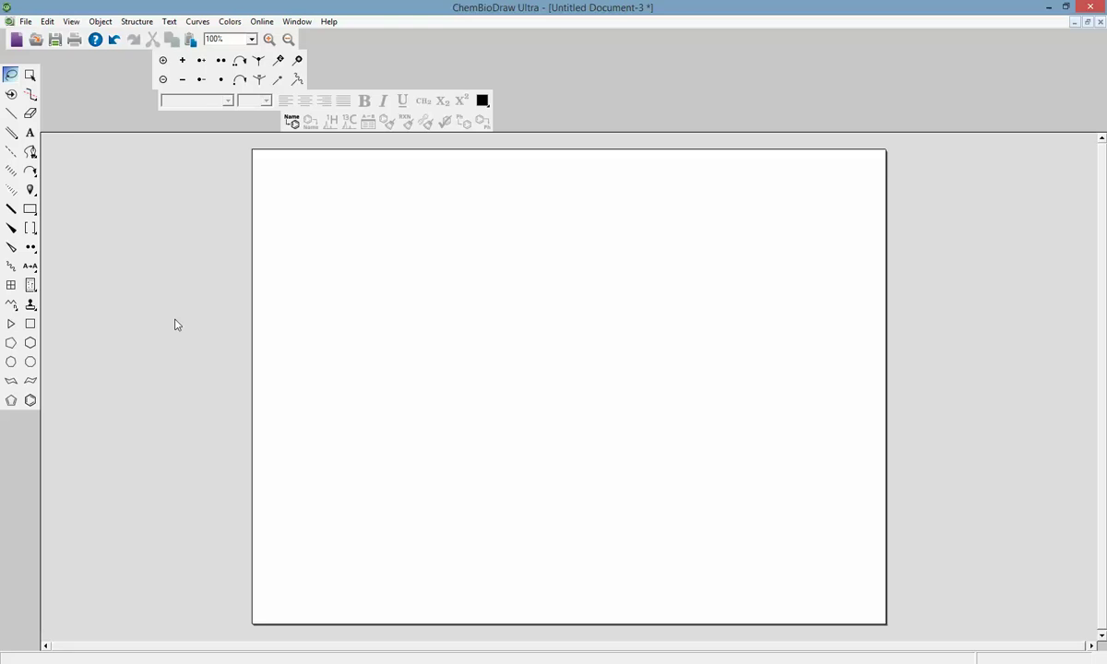
Draw a central carbon with four single bonds forming a cross in the left part of the page
left_click(11, 115)
left_click(321, 360)
left_click(347, 361)
left_click(347, 361)
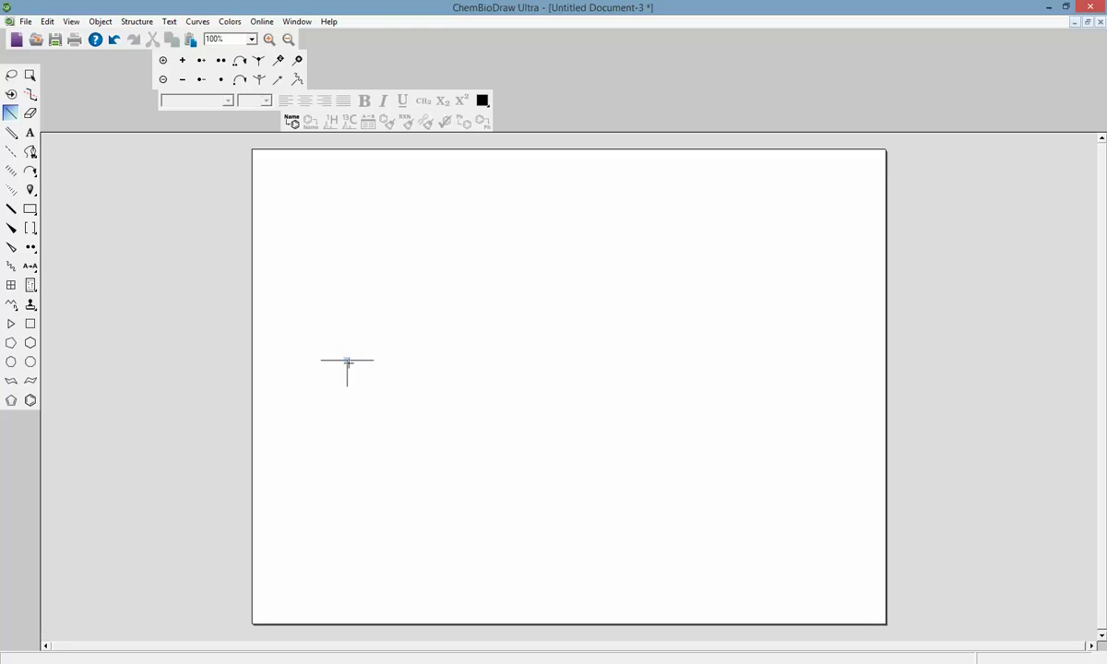
left_click(346, 360)
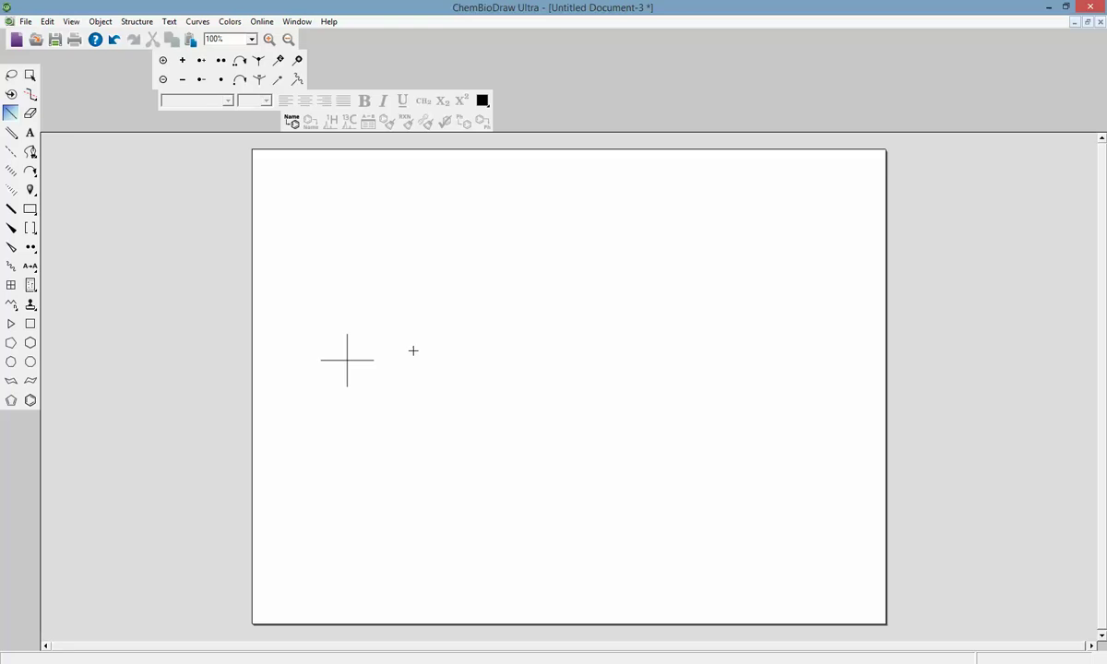
Label the right-hand end of the four-bond cross as Br
left_click(31, 133)
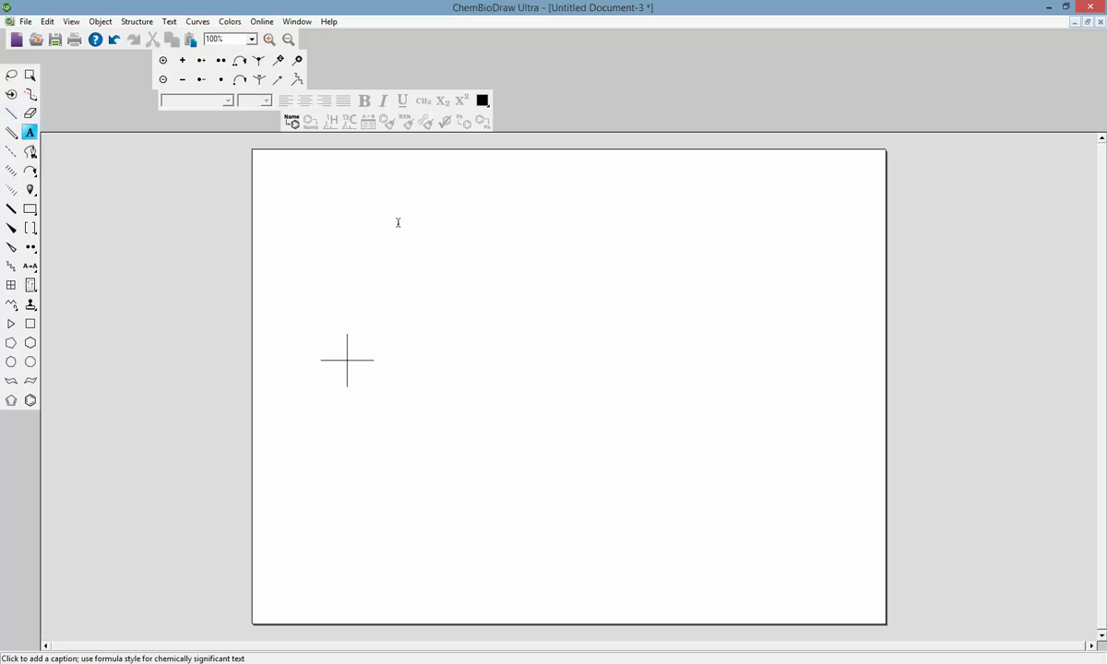
left_click(372, 359)
type("Br")
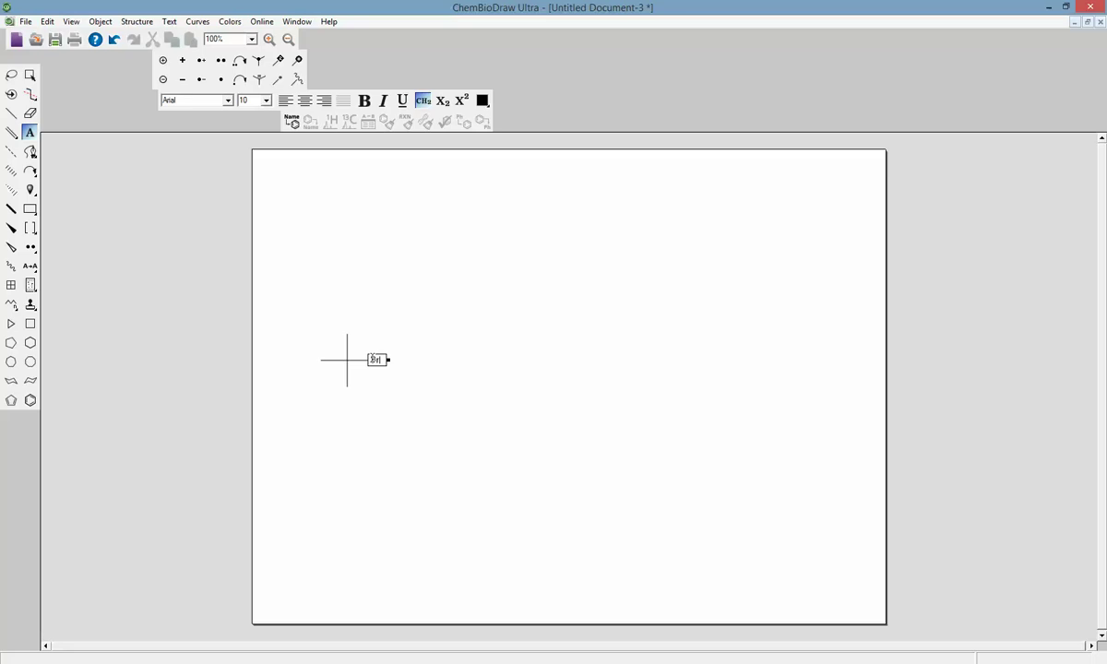
left_click(345, 322)
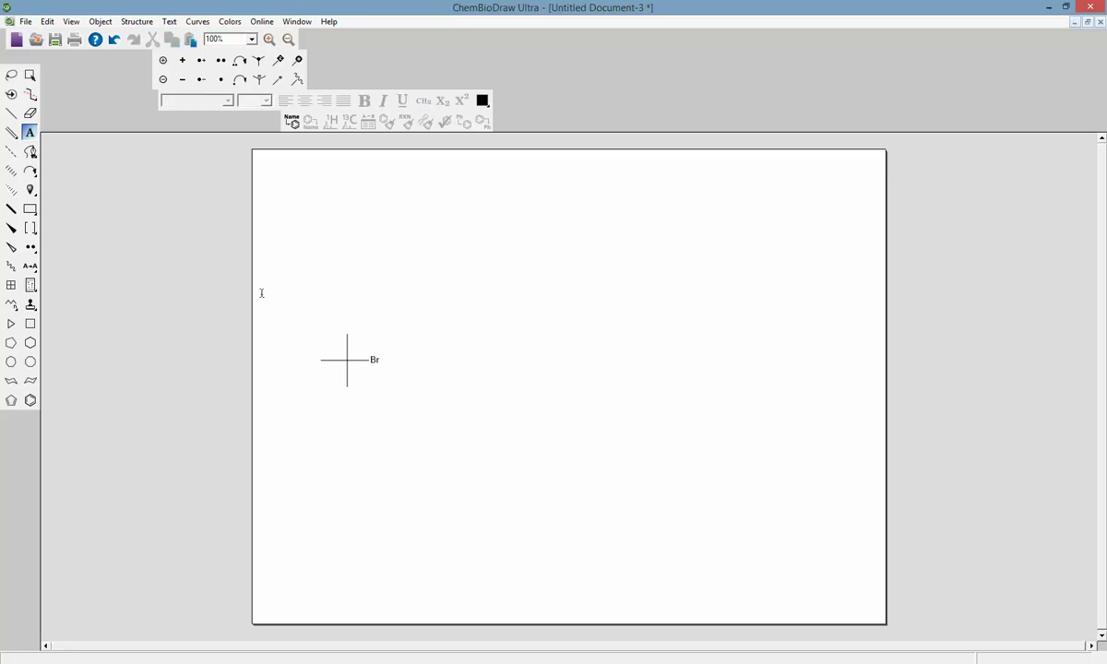
Try moving the Br atom downward away from its bond, and undo the move
left_click(11, 77)
left_click_drag(373, 361, 381, 388)
key("ctrl+z")
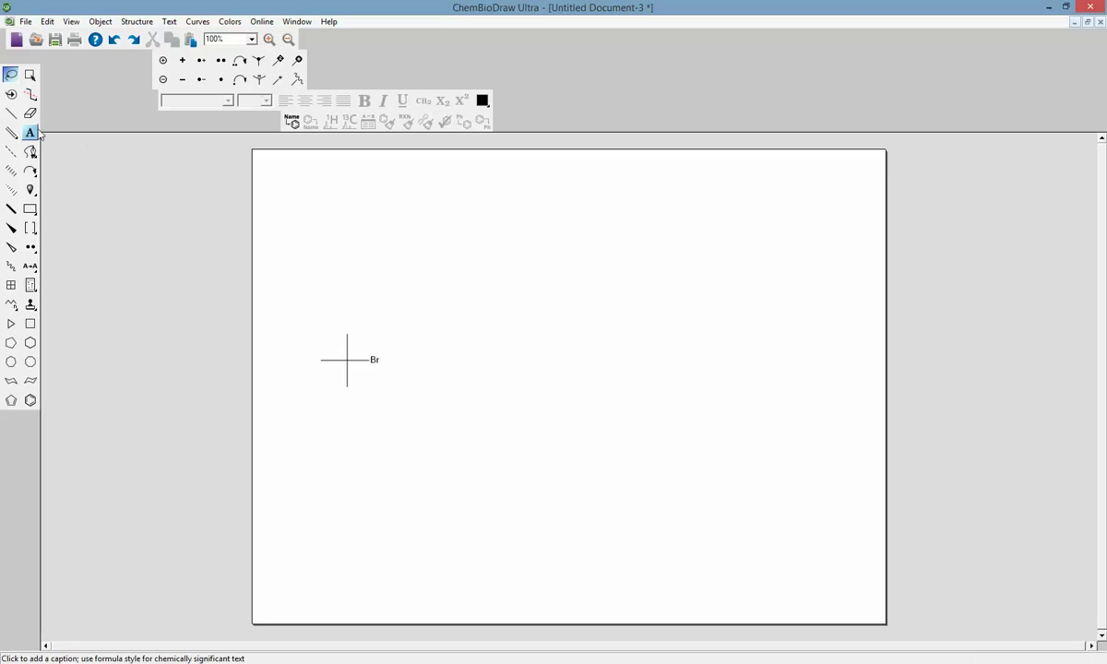
Draw a vertical chain of two single bonds left of the alkyl bromide and label its middle atom O
left_click(12, 114)
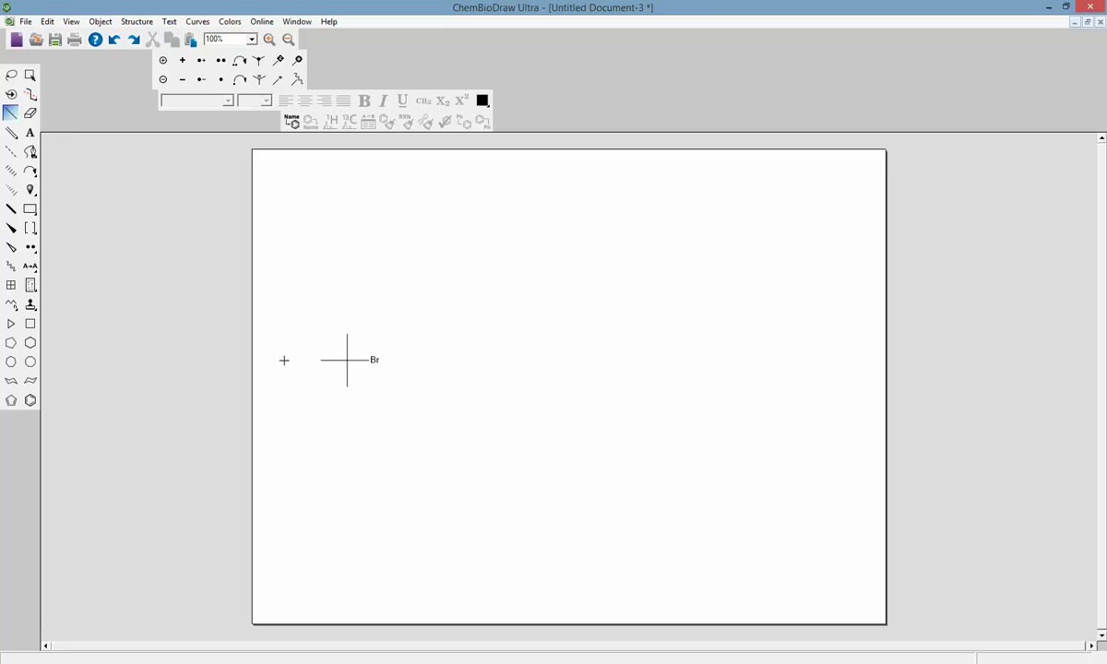
left_click_drag(284, 334, 284, 370)
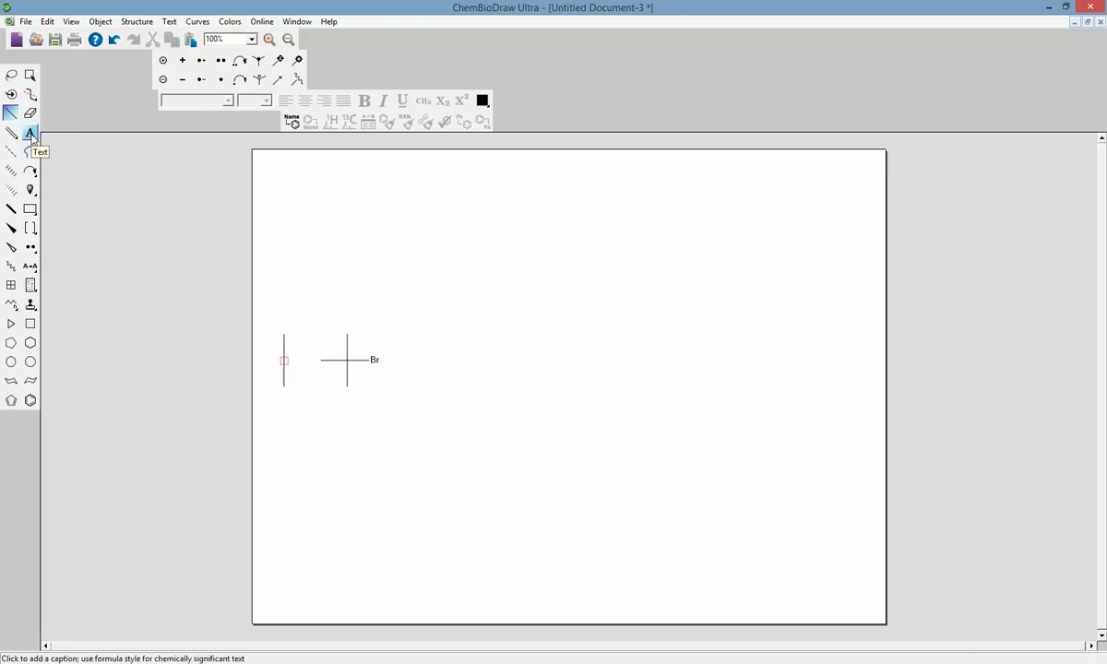
left_click(30, 135)
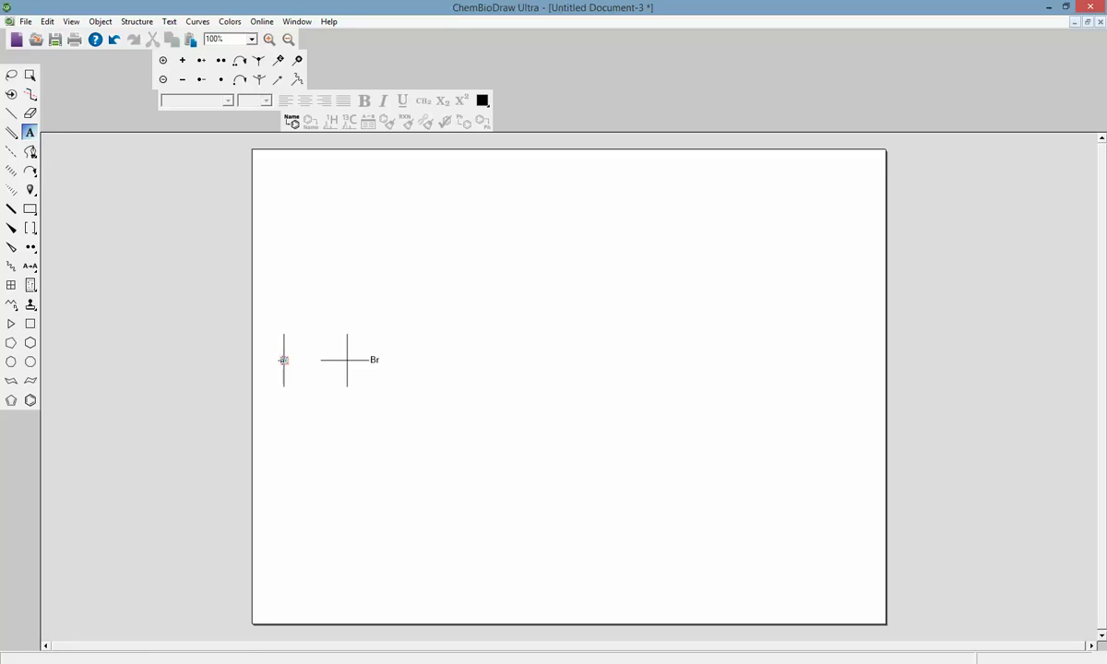
left_click(284, 360)
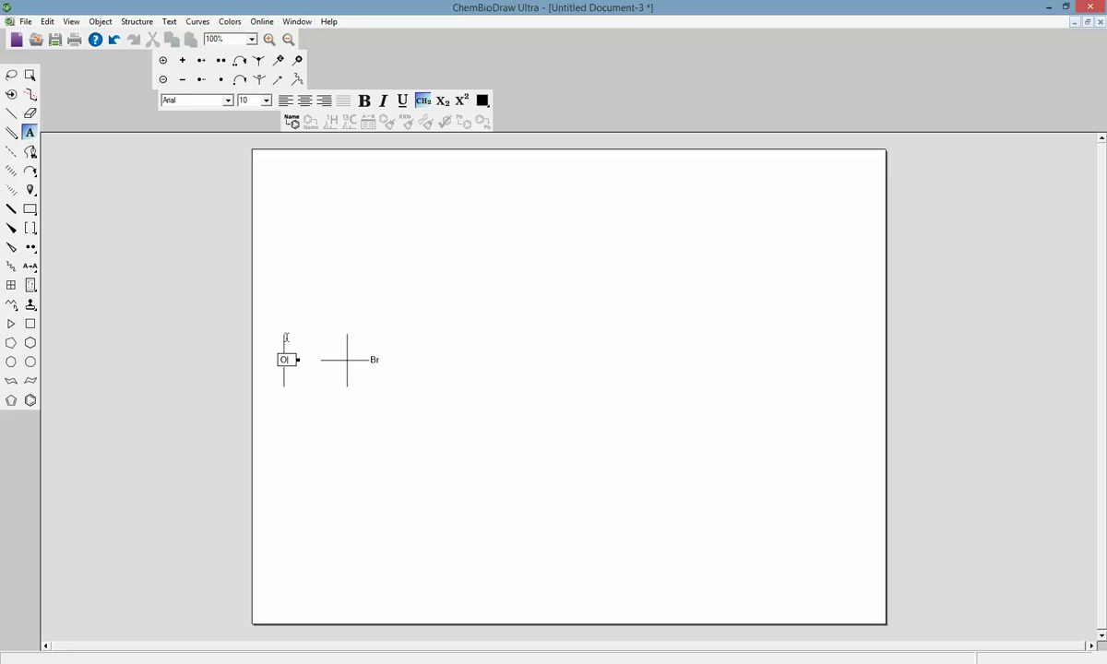
Label the upper end of the vertical oxygen chain H and its lower end R
left_click(284, 338)
left_click(284, 337)
type("H")
left_click(284, 385)
type("R")
left_click(11, 74)
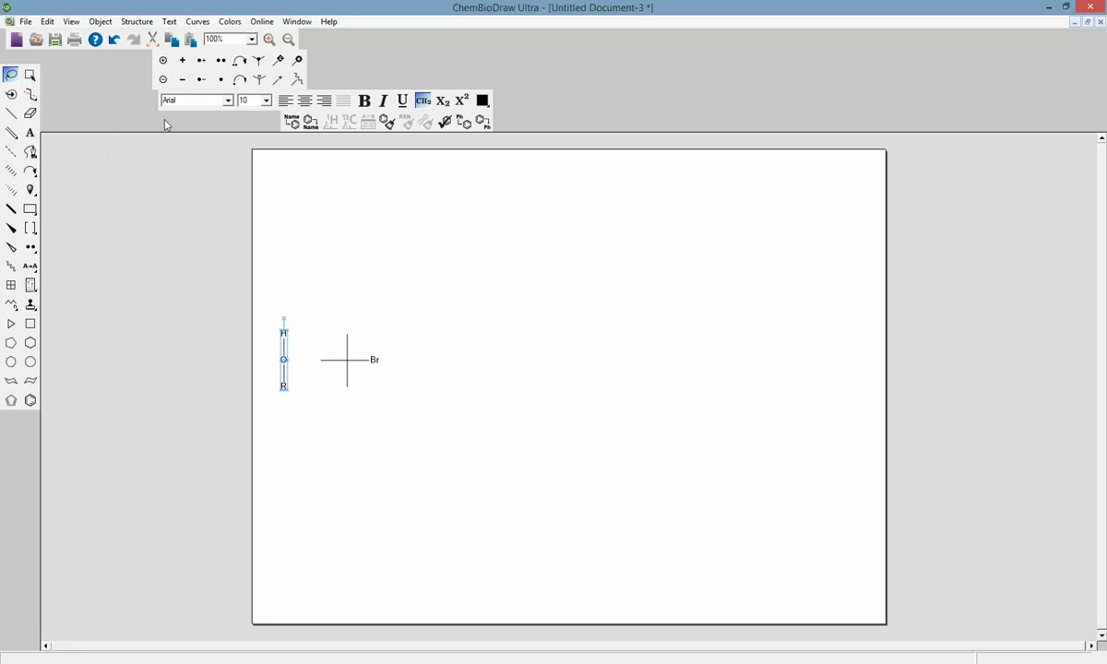
left_click(269, 251)
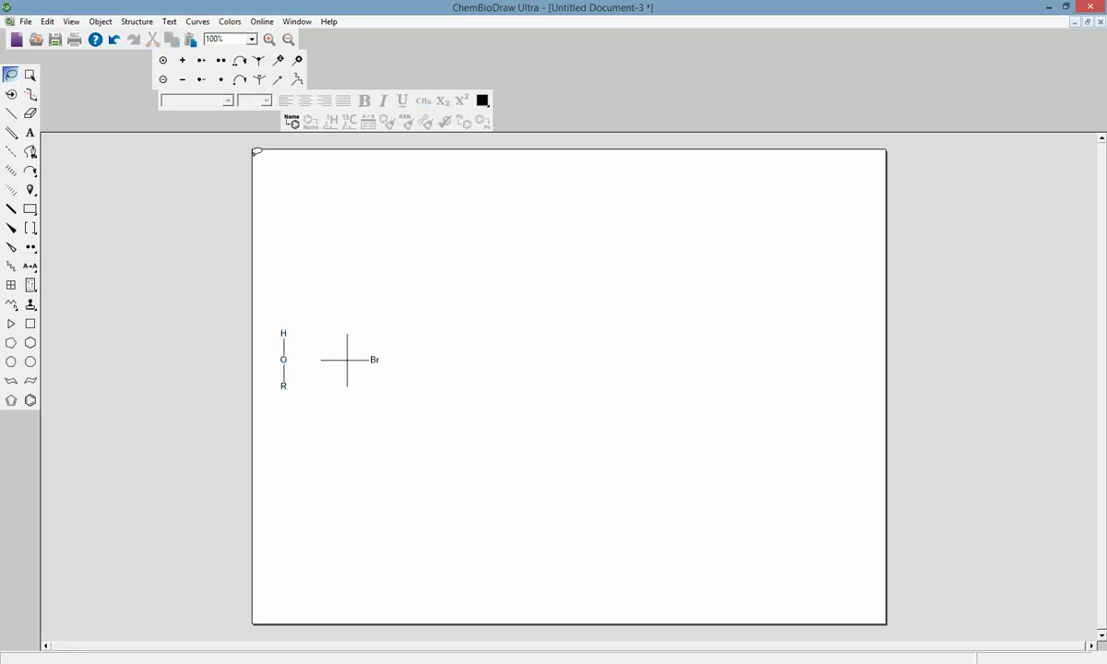
Add a lone pair on each side of the oxygen atom in the H–O–R molecule
left_click(219, 62)
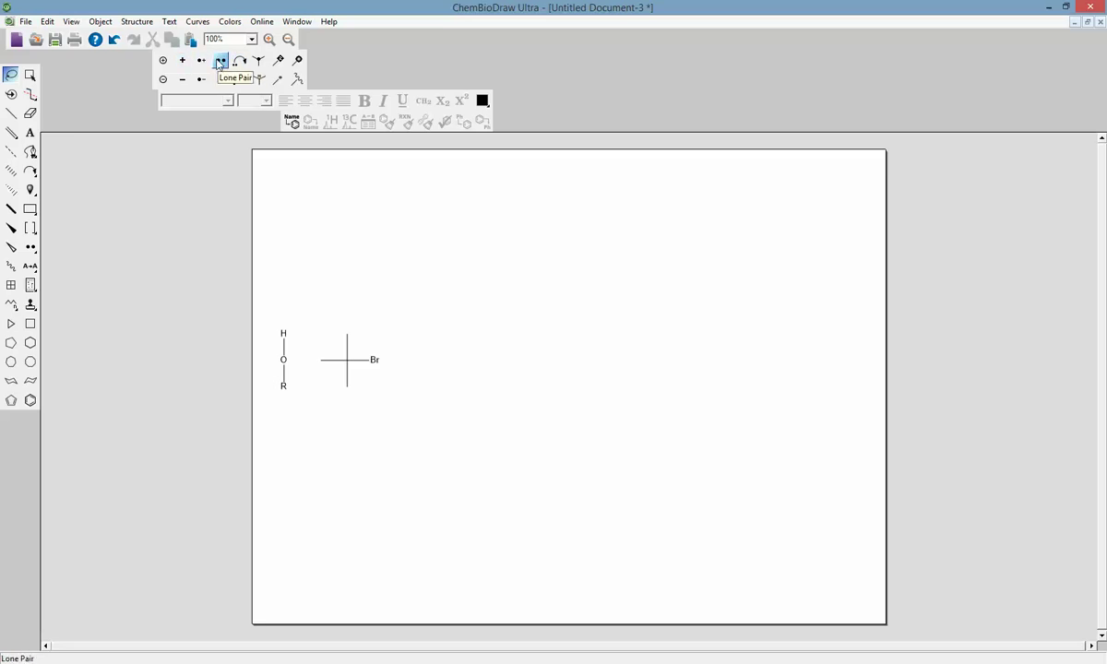
left_click(31, 249)
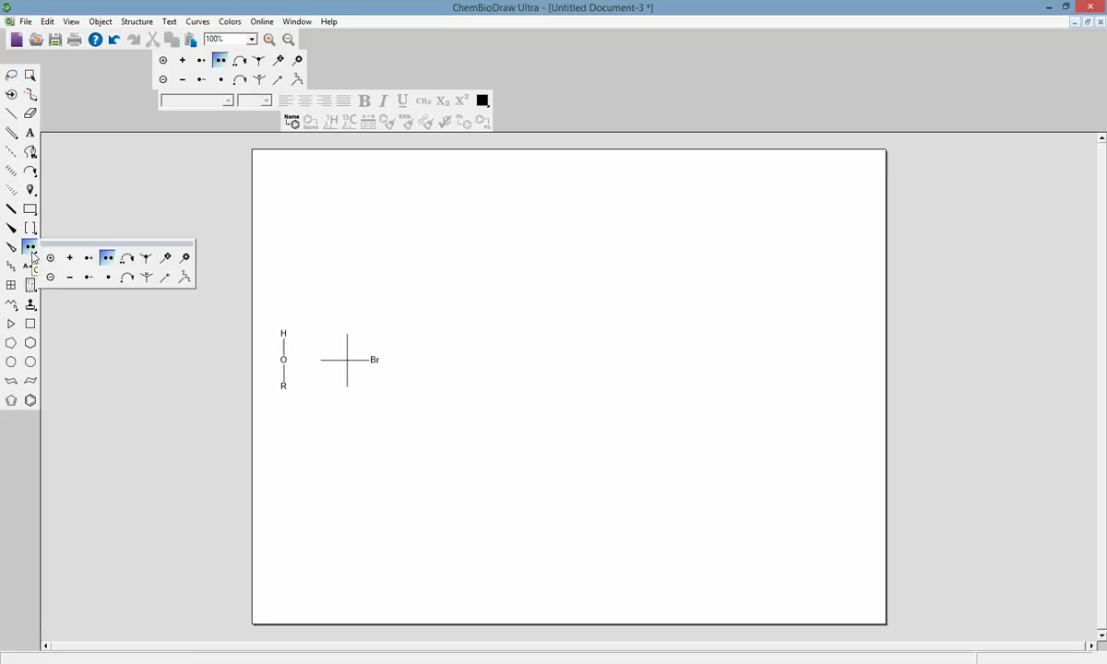
left_click(107, 261)
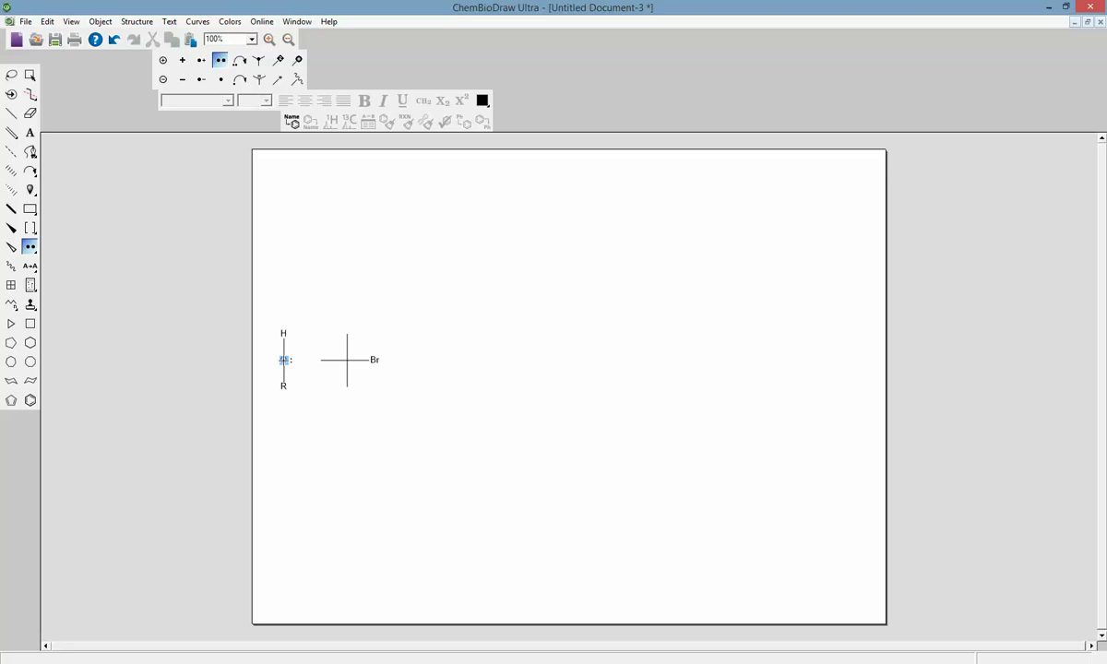
left_click(283, 360)
Draw a curved electron-pushing arrow from the carbon–bromine bond to the Br atom
left_click(30, 172)
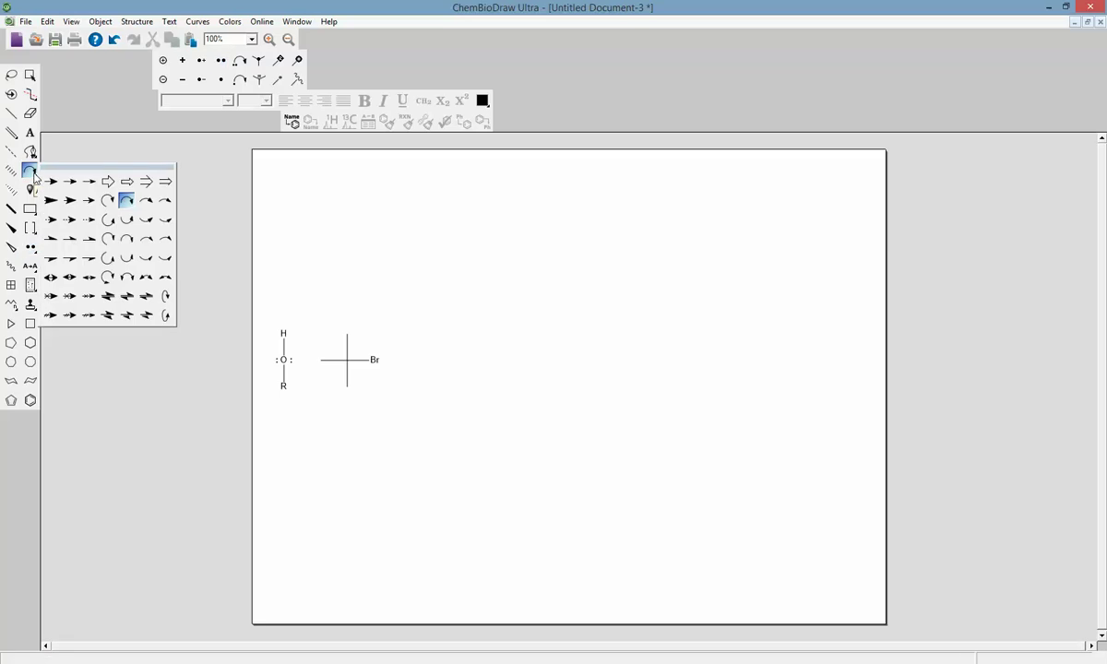
left_click(126, 200)
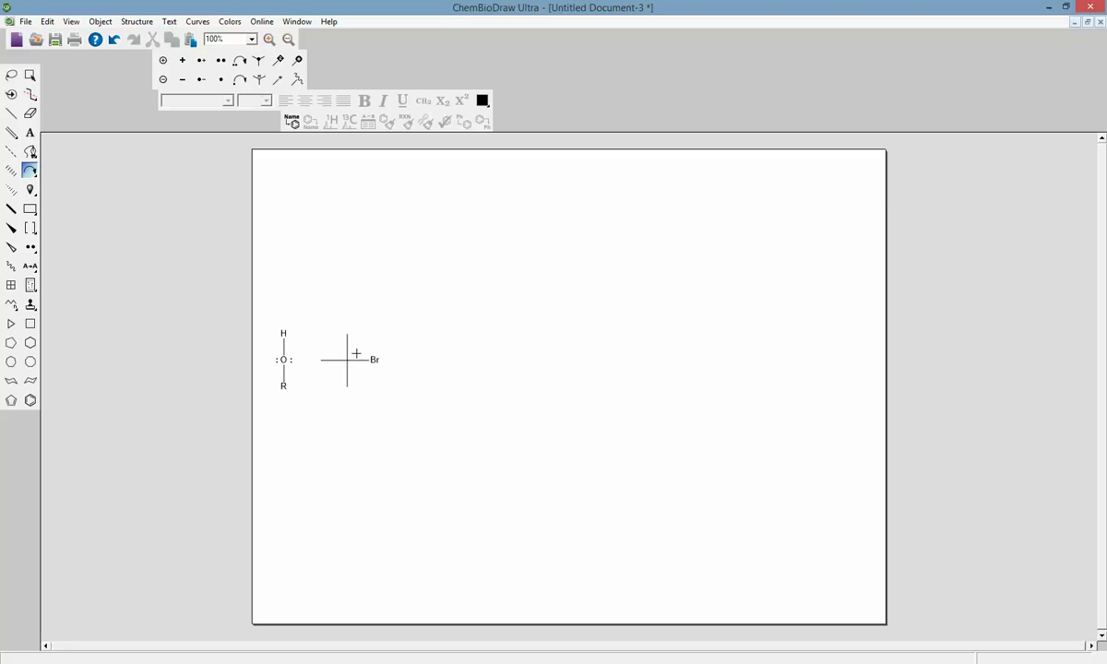
left_click_drag(356, 353, 371, 350)
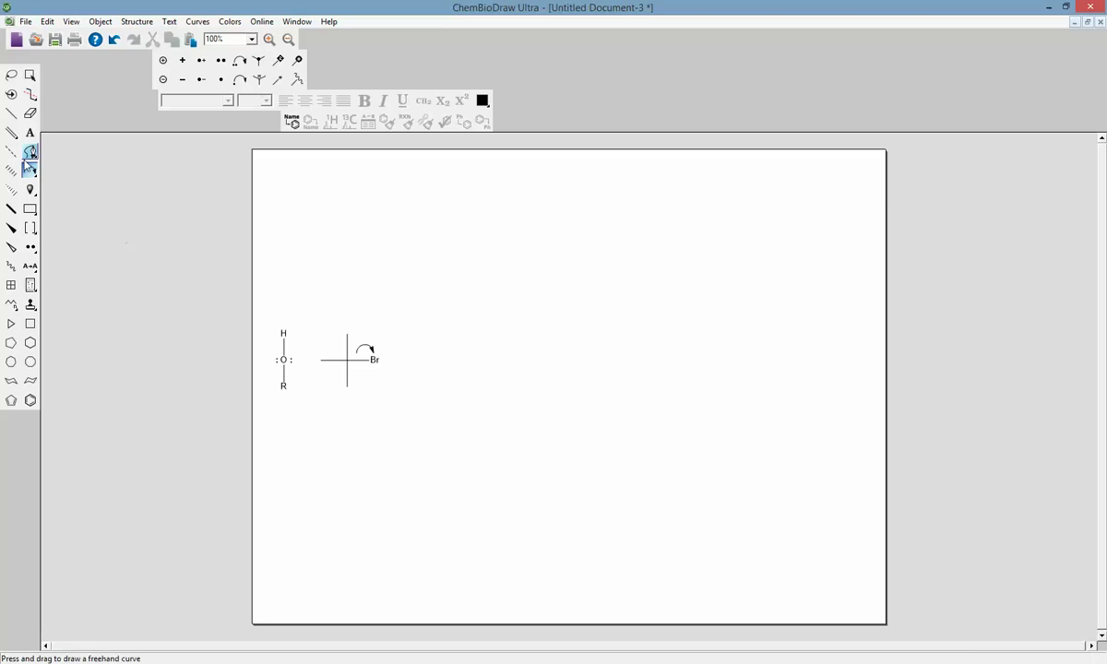
Draw a small horizontal equilibrium arrow to the right of the alkyl bromide
left_click_drag(31, 169, 148, 303)
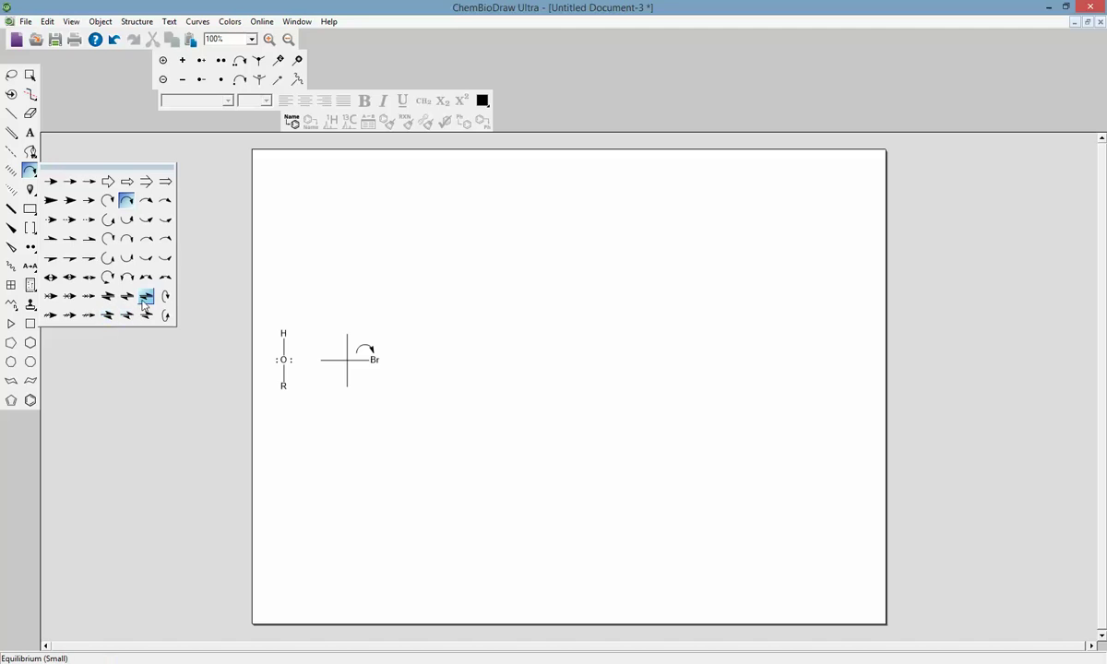
left_click(146, 297)
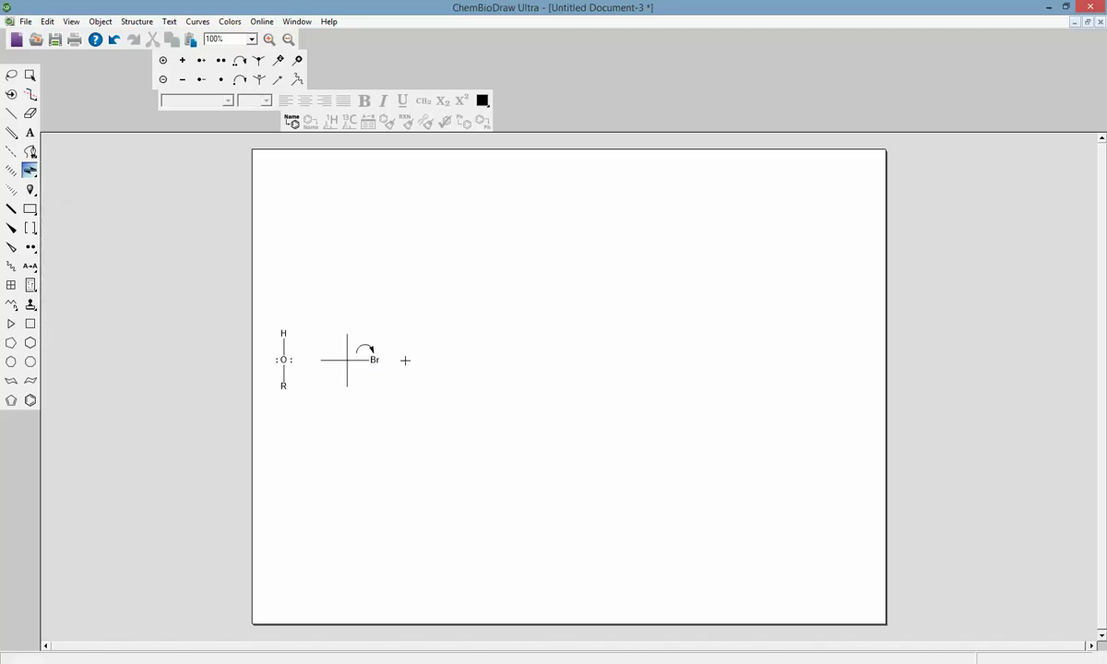
left_click_drag(407, 360, 440, 360)
Copy the alcohol, the alkyl bromide and the curved arrow to the right side of the equilibrium arrow
left_click(12, 76)
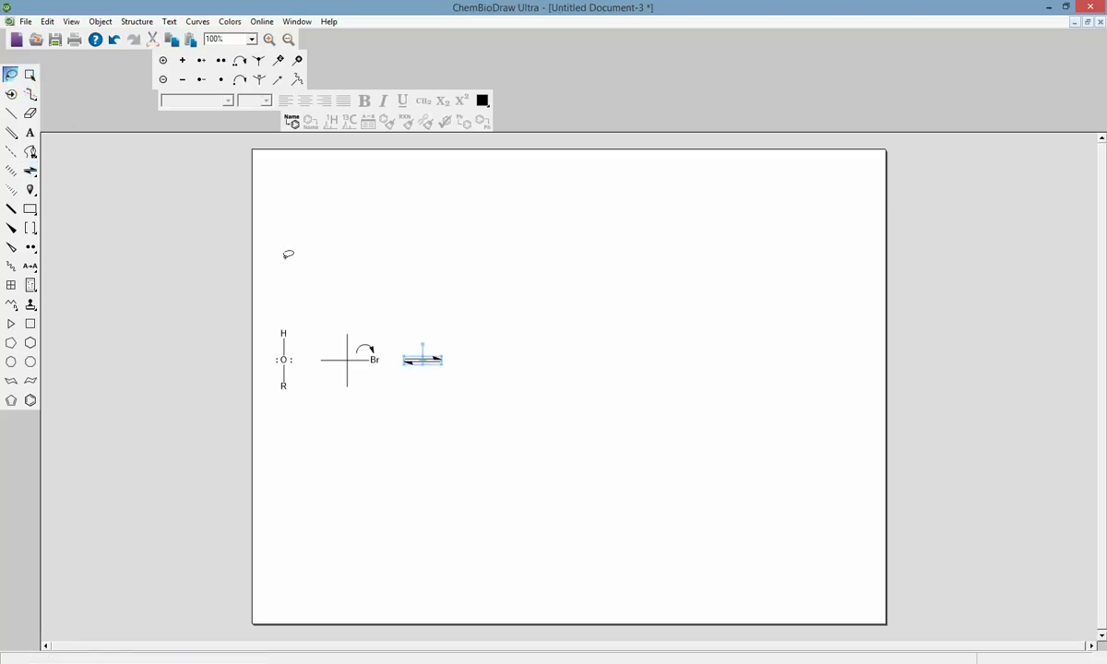
mouse_move(373, 309)
left_mouse_down()
mouse_move(272, 312)
mouse_move(262, 368)
mouse_move(290, 408)
mouse_move(365, 403)
mouse_move(401, 363)
mouse_move(379, 309)
mouse_move(343, 306)
left_mouse_up()
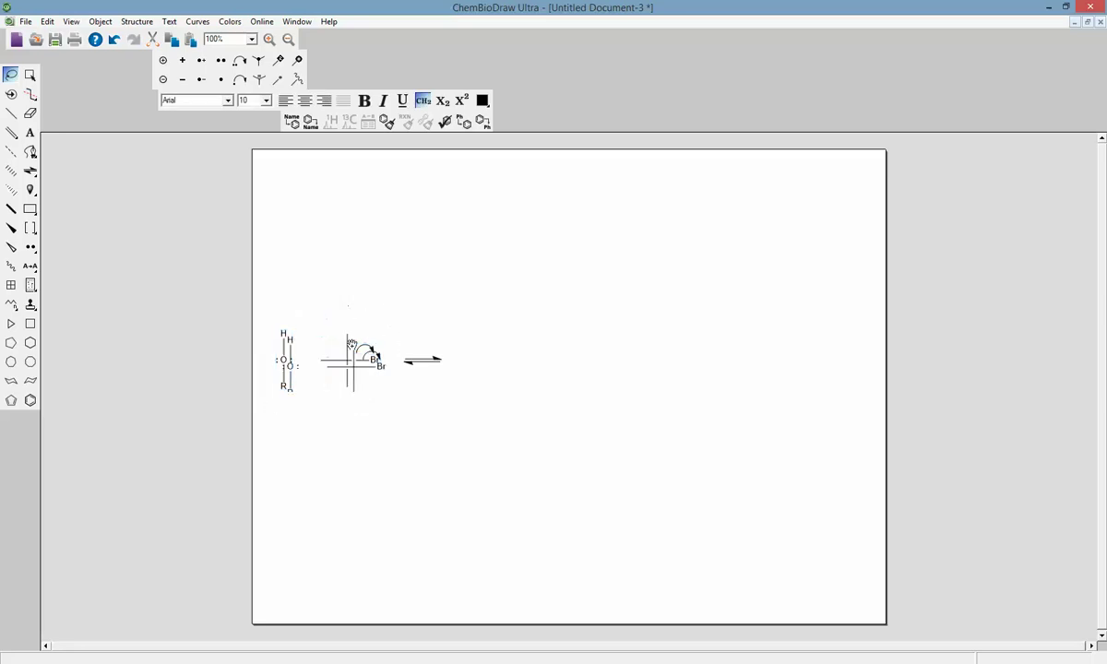
left_click_drag(369, 360, 552, 363)
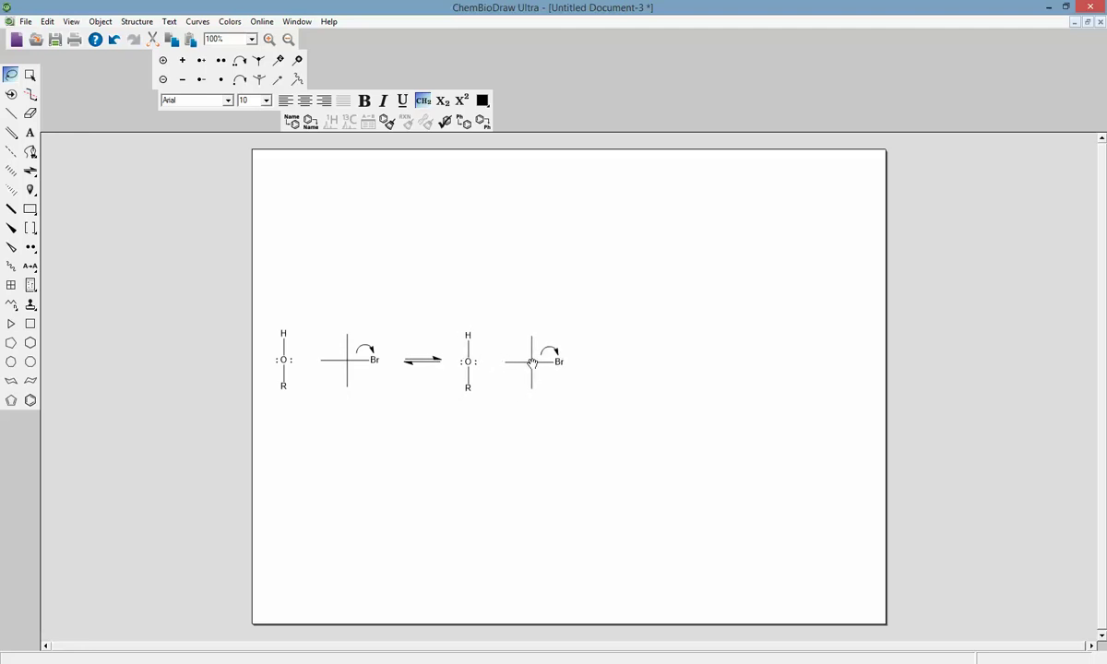
left_click(567, 453)
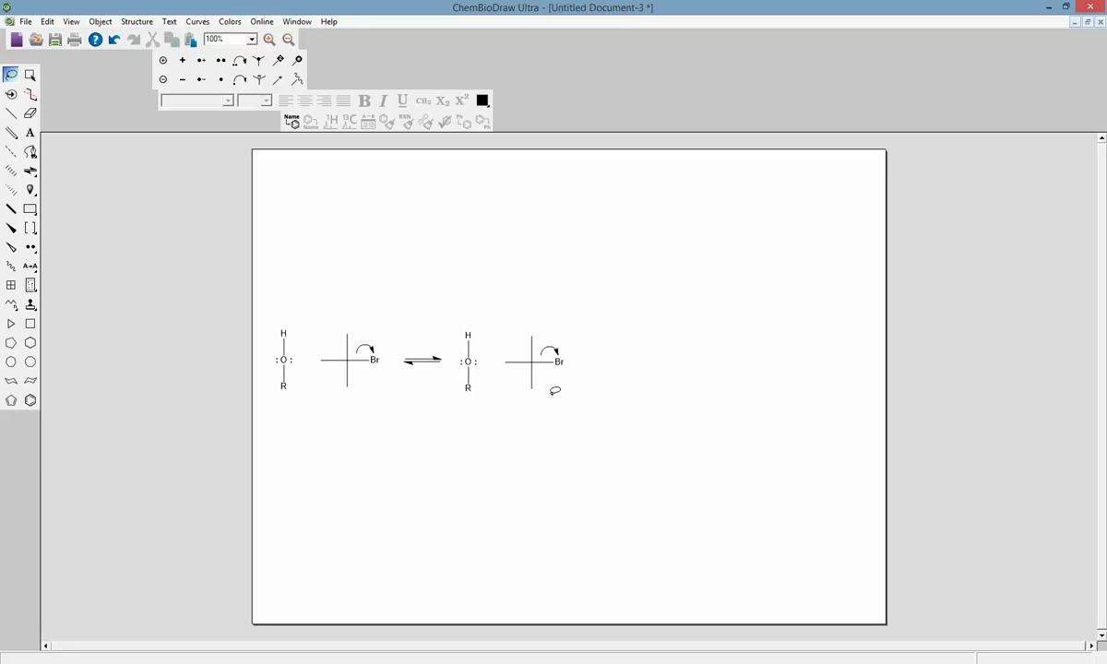
Delete the curved arrow and the carbon–bromine bond in the copied alkyl bromide
left_click(554, 348)
key("Delete")
key("Delete")
Relabel the detached bromine on the product side as Br with a negative charge
double_click(553, 364)
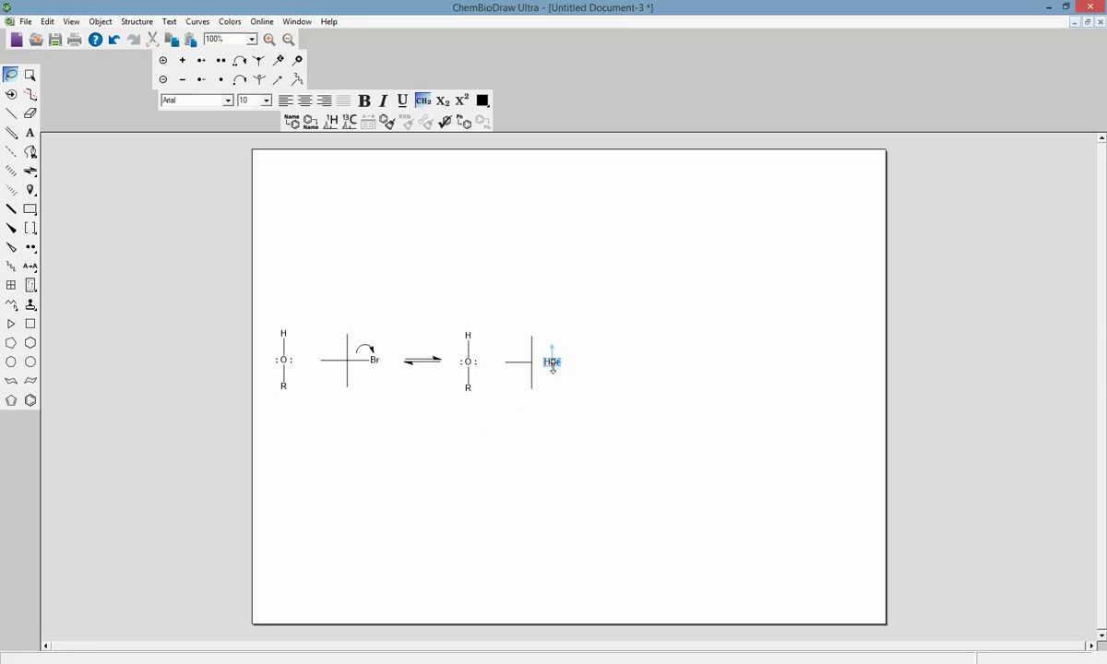
left_click(31, 134)
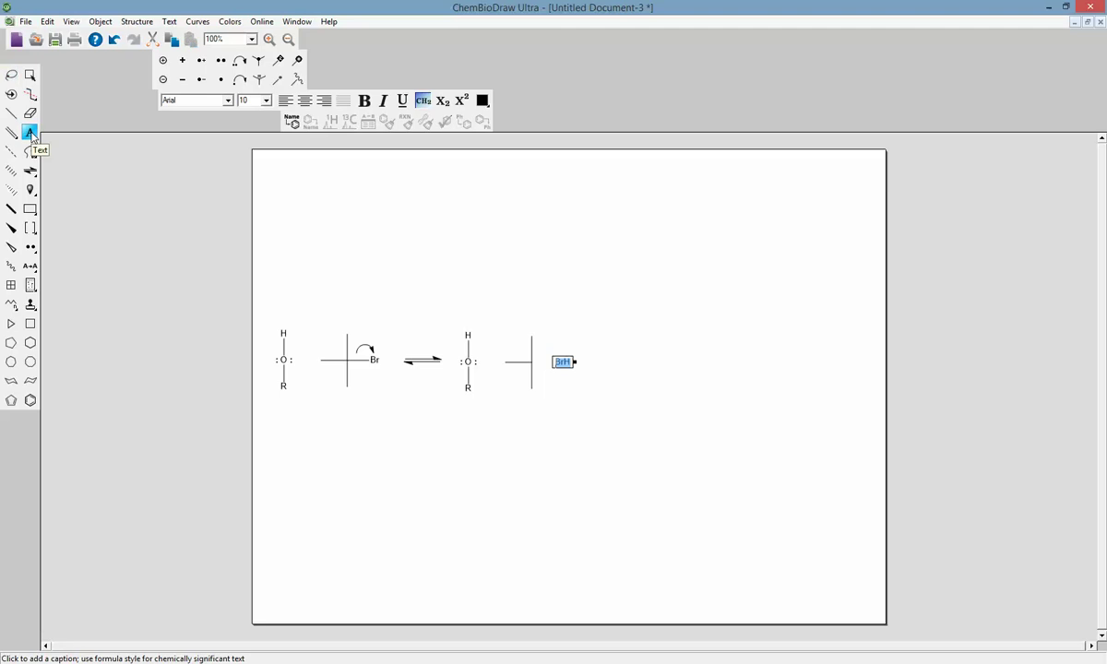
type("Br1")
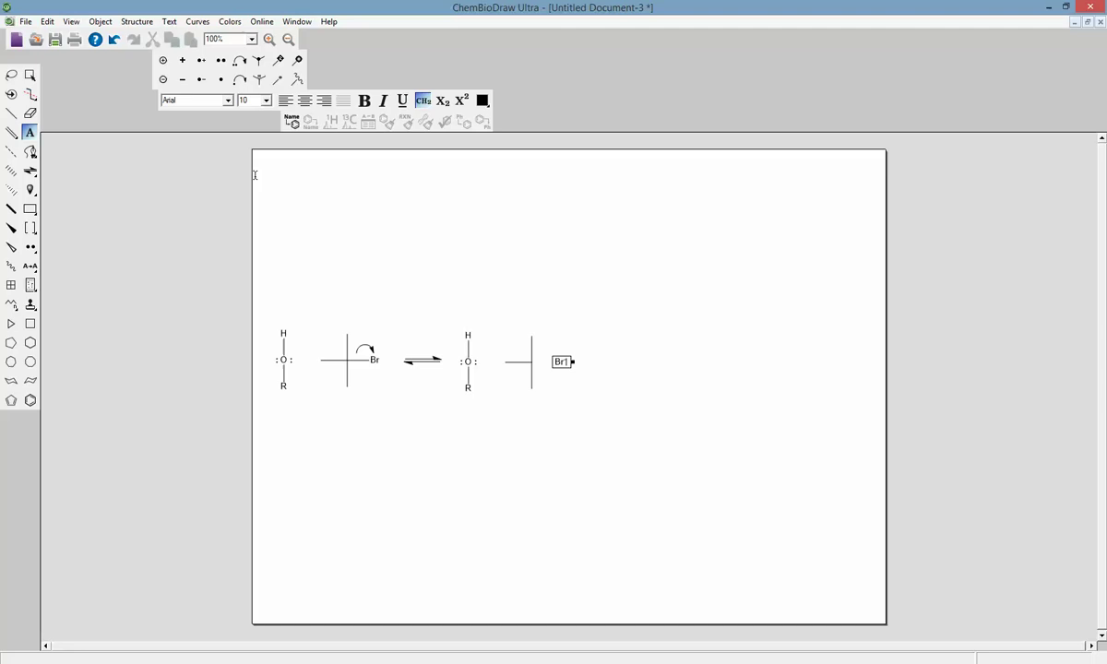
key("Escape")
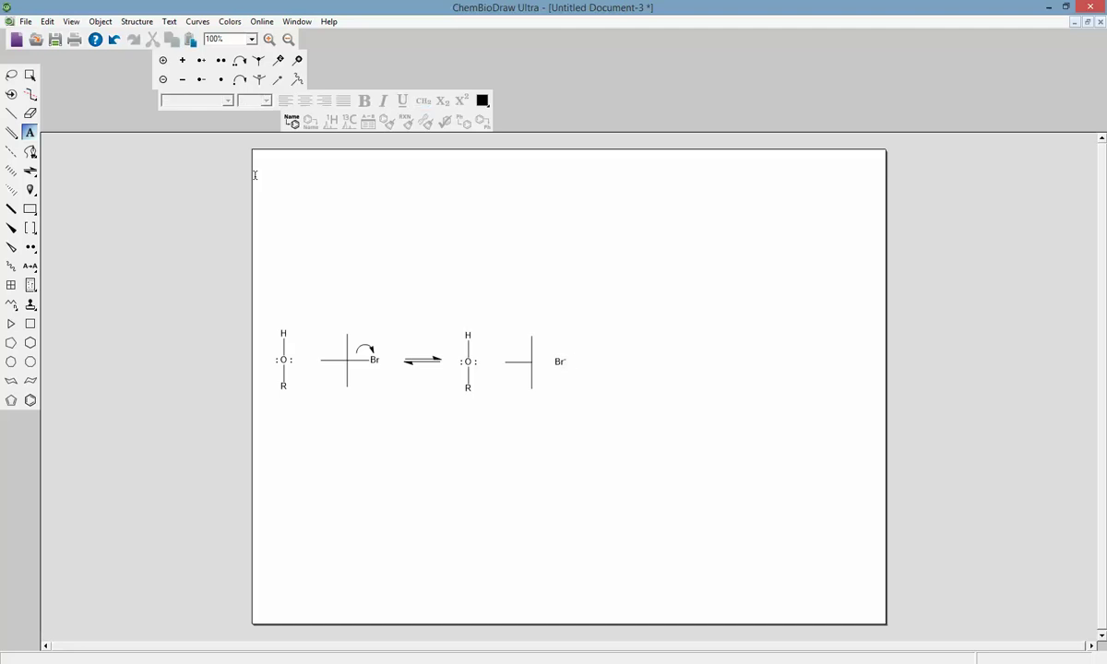
Move the bromide ion above the carbocation and swing its two vertical methyl bonds outward into a trigonal shape
left_click(12, 76)
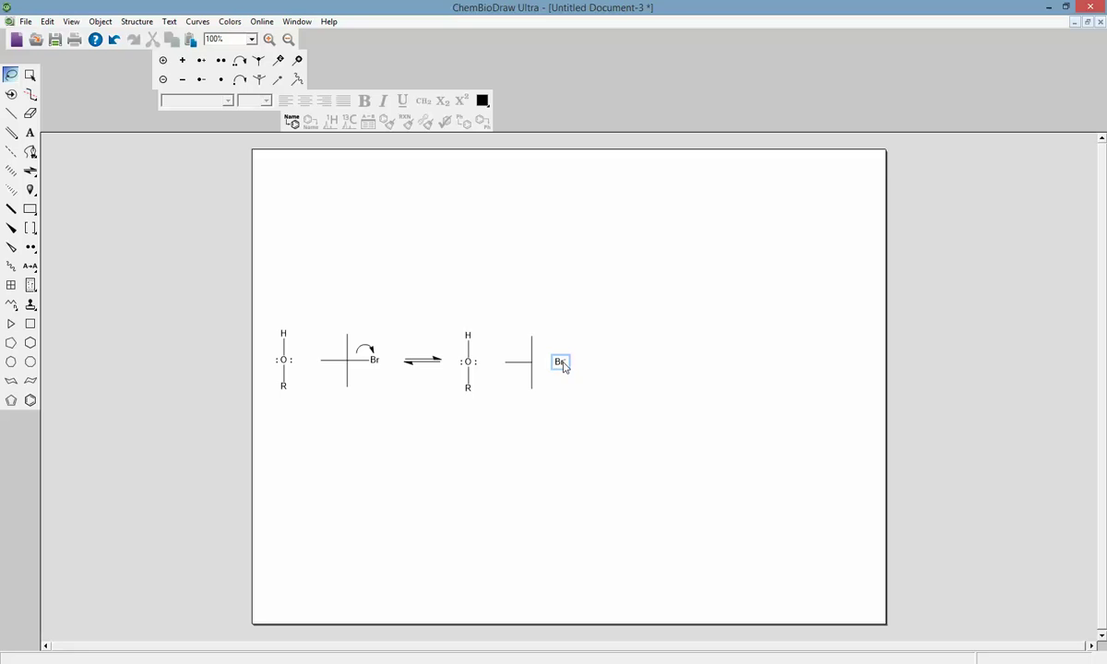
left_click_drag(560, 362, 546, 338)
left_click(565, 317)
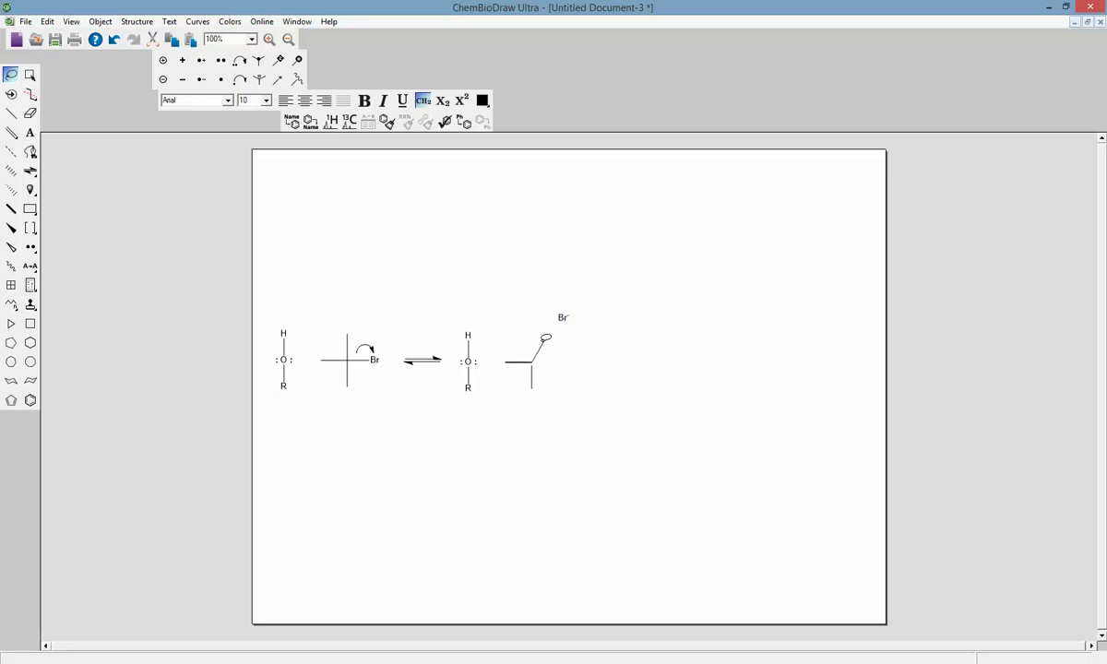
left_click_drag(532, 388, 545, 388)
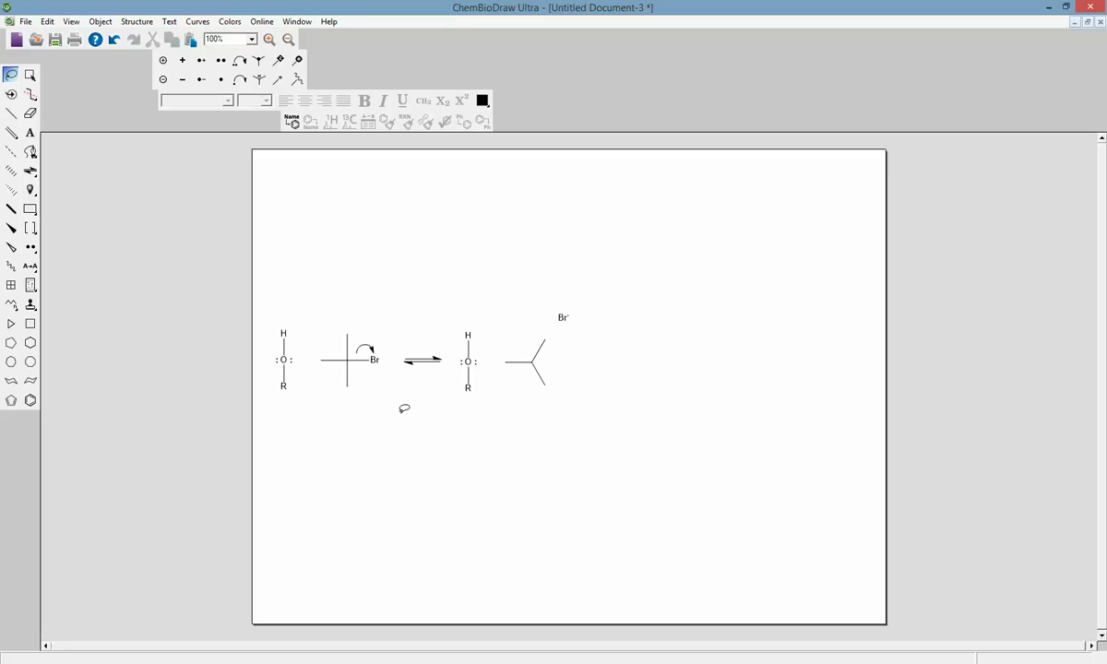
Add a plus sign as a bold 16 pt caption and place it at the central carbon of the carbocation
left_click(30, 135)
left_click(434, 249)
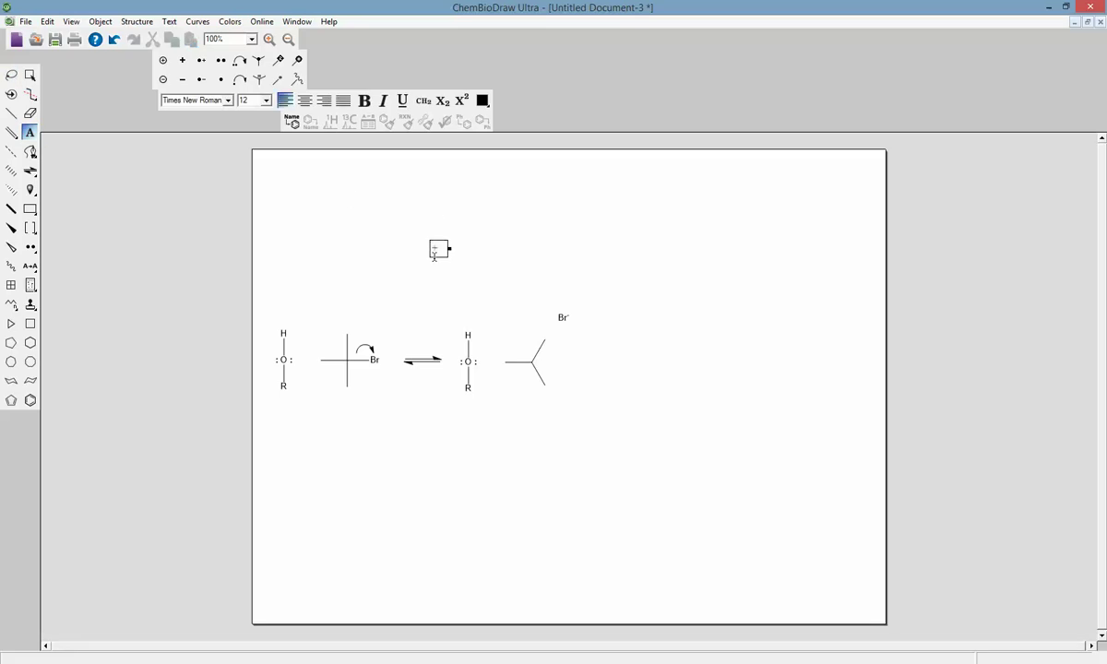
left_click(11, 75)
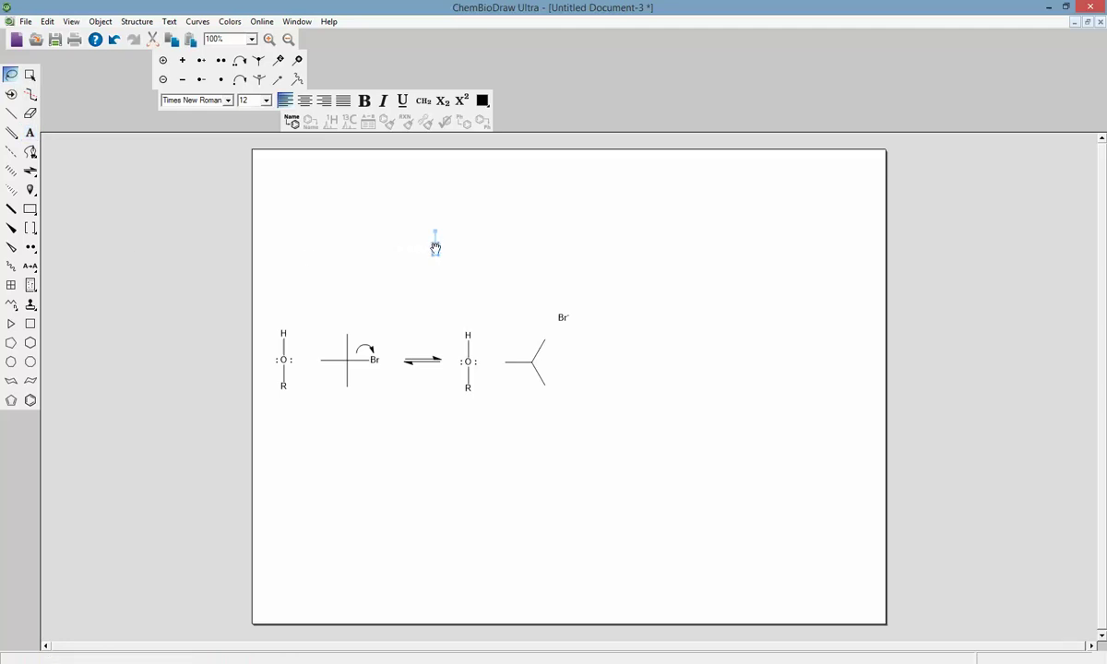
left_click_drag(435, 248, 530, 356)
left_click(254, 99)
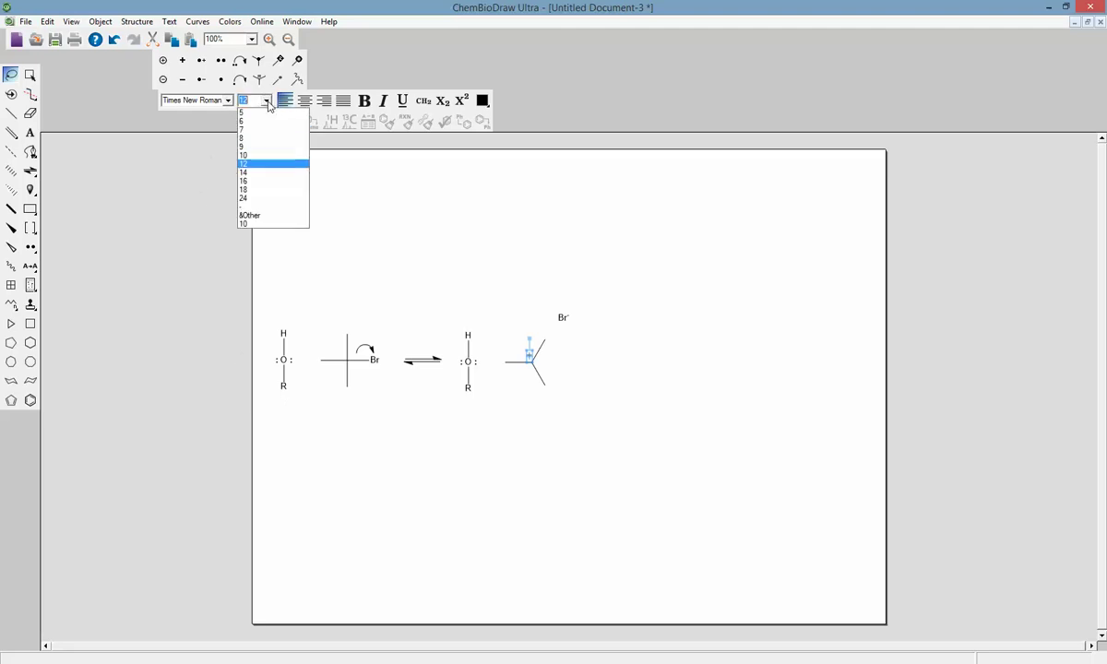
left_click(259, 182)
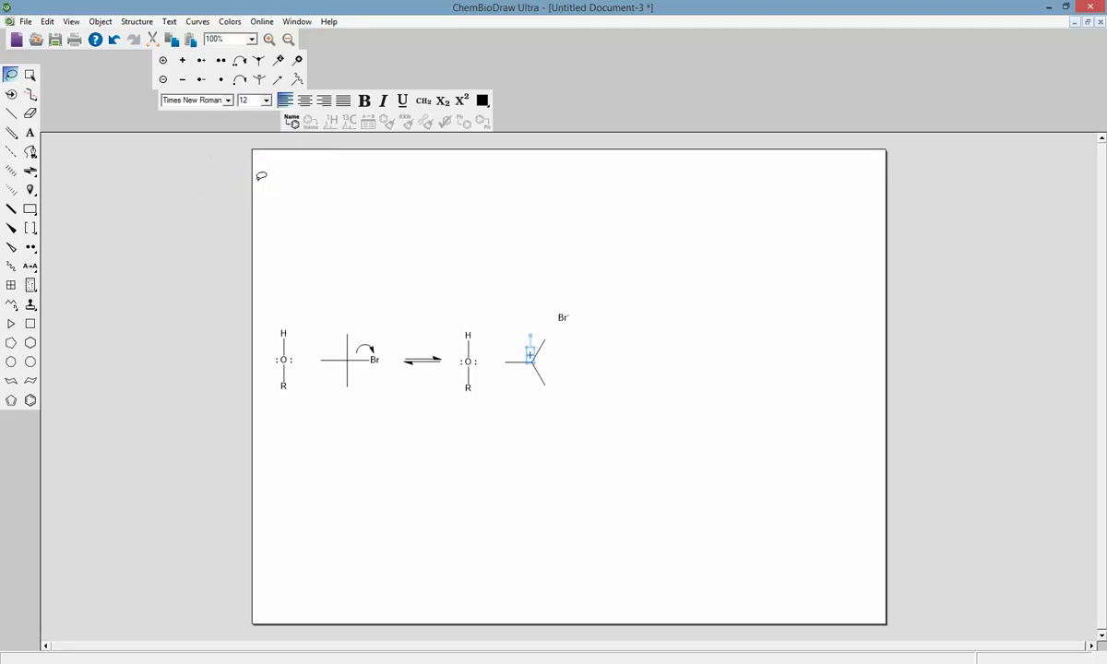
left_click(363, 100)
left_click(294, 247)
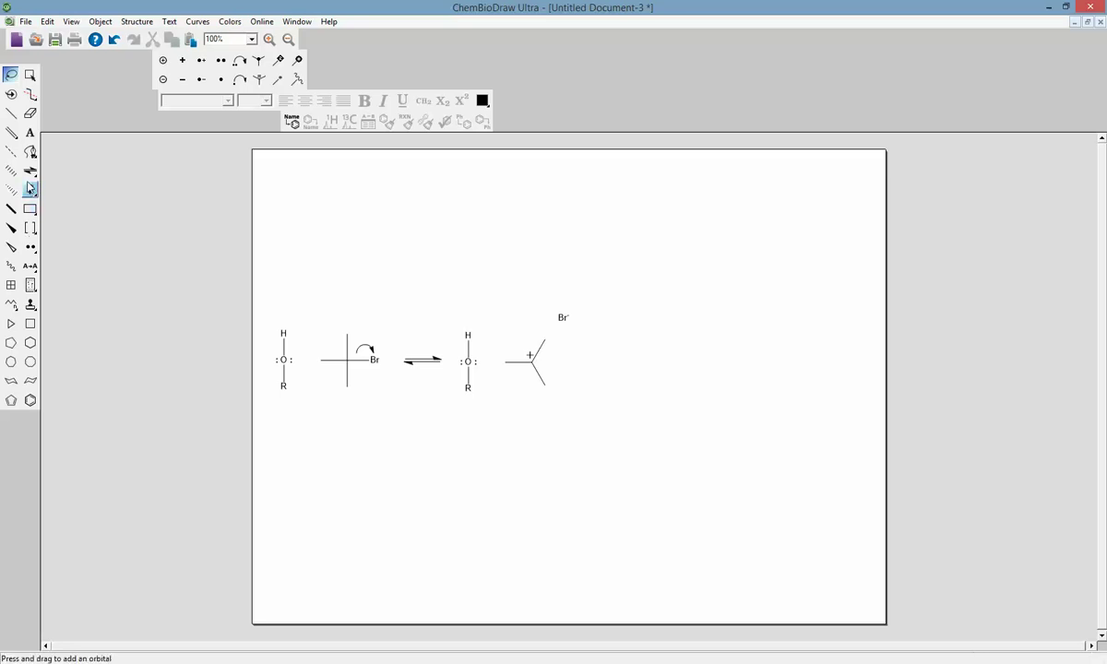
Draw a curved arrow from the alcohol oxygen's lone pair to the carbocation, and a second equilibrium arrow to the right of the carbocation
left_click_drag(30, 175, 149, 222)
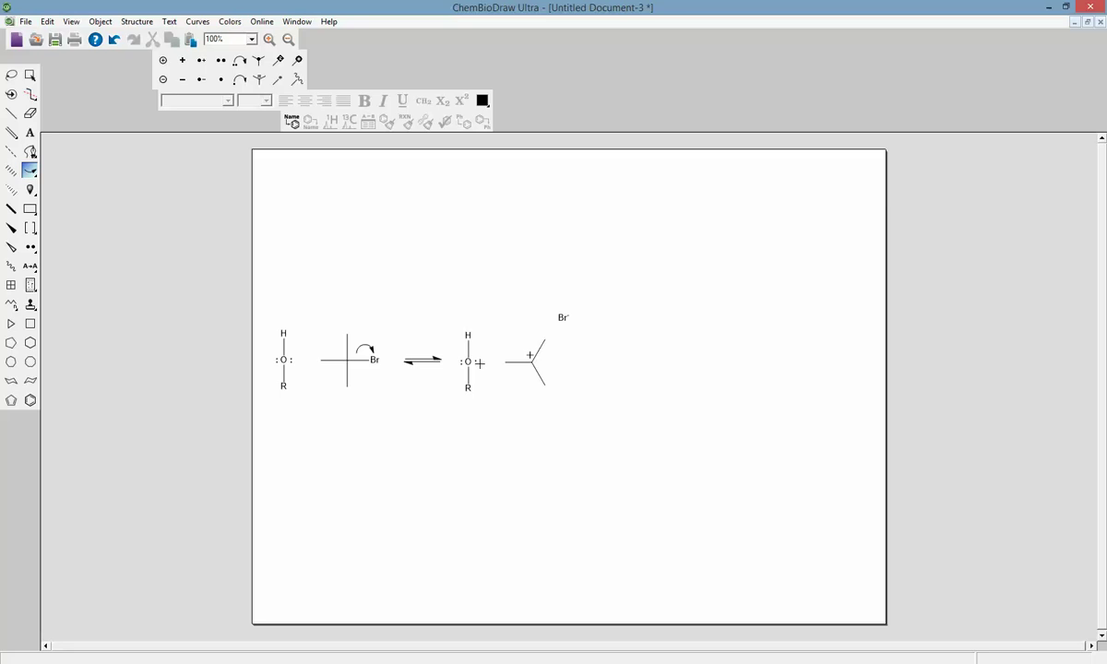
left_click_drag(482, 366, 525, 369)
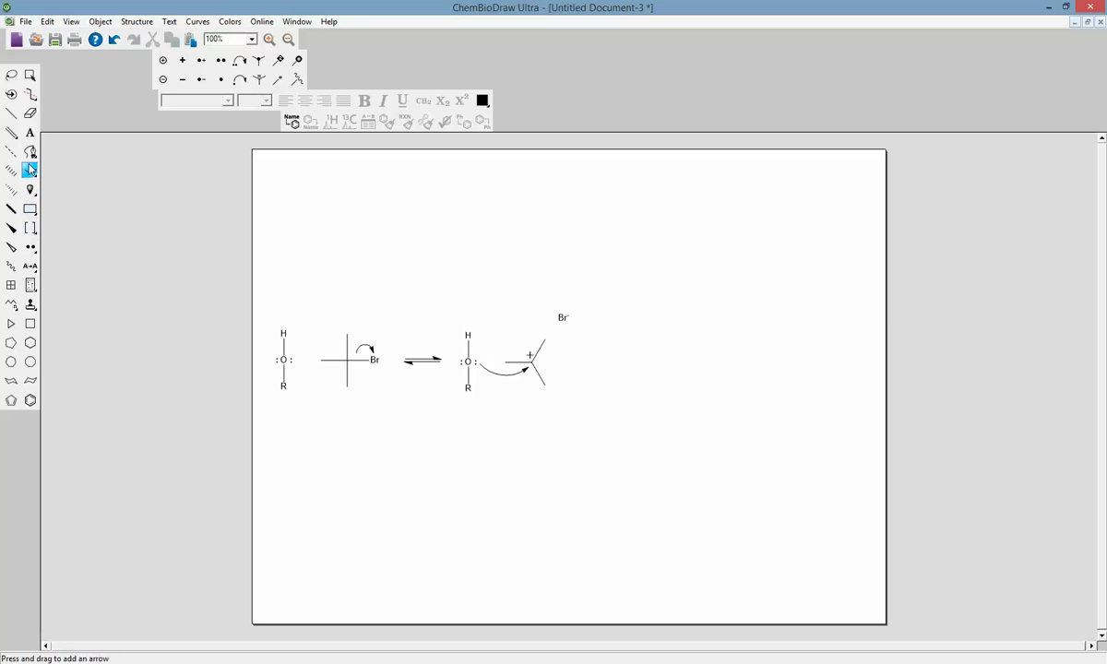
left_click_drag(30, 168, 143, 296)
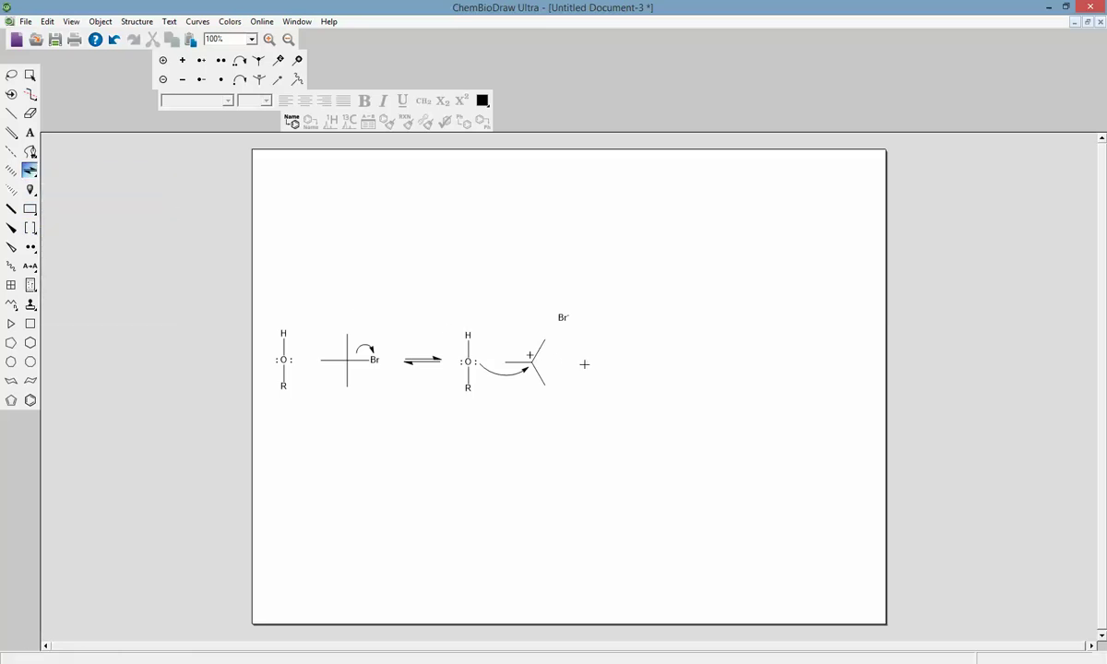
left_click_drag(574, 361, 621, 367)
Draw the bond skeleton of the adduct right of the second equilibrium arrow: a tert-butyl group joined to an atom with two vertical bonds
left_click(13, 114)
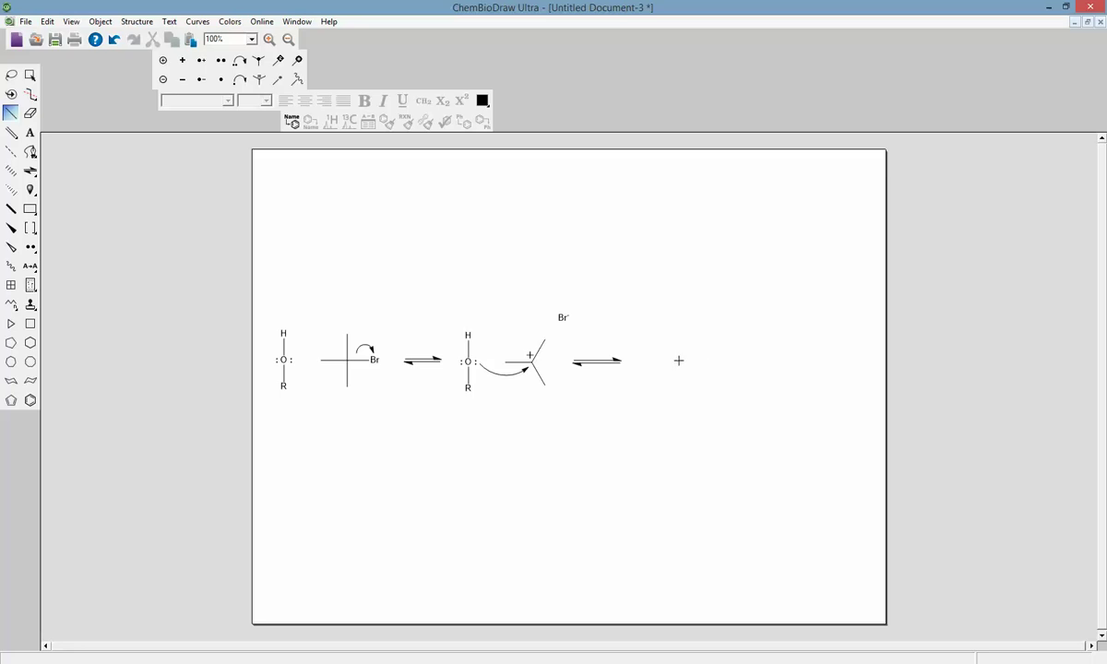
left_click(680, 361)
left_click(679, 361)
left_click(680, 361)
left_click(680, 365)
left_click(652, 361)
left_click(651, 361)
left_click(651, 360)
Label the new skeleton's vertical group as H, O and R from top to bottom
left_click(30, 134)
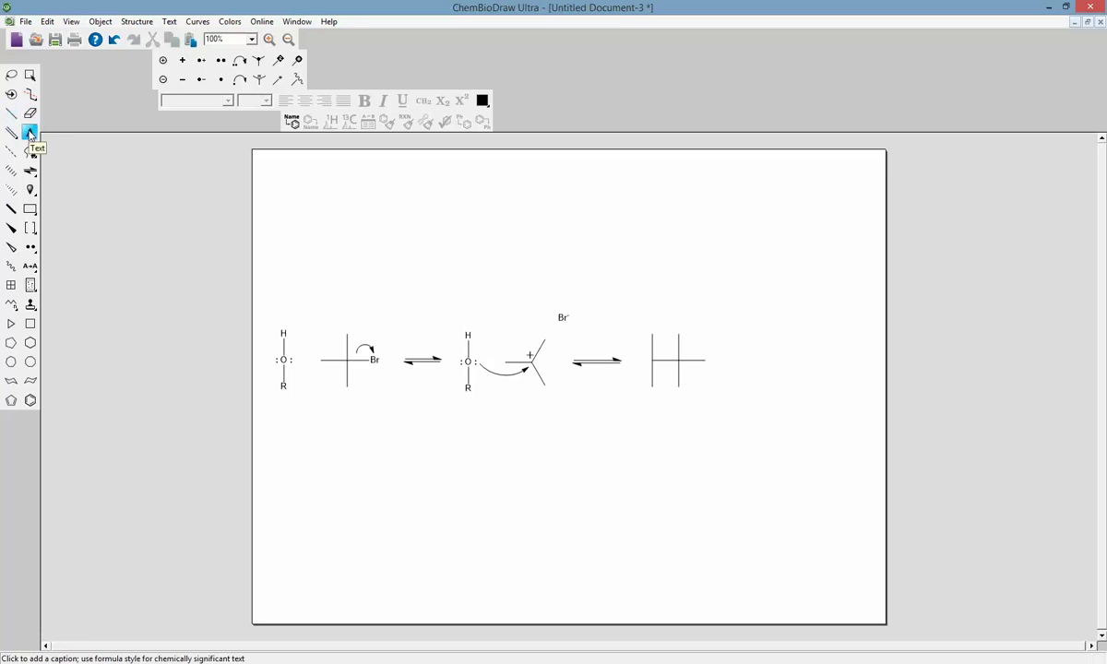
left_click(653, 334)
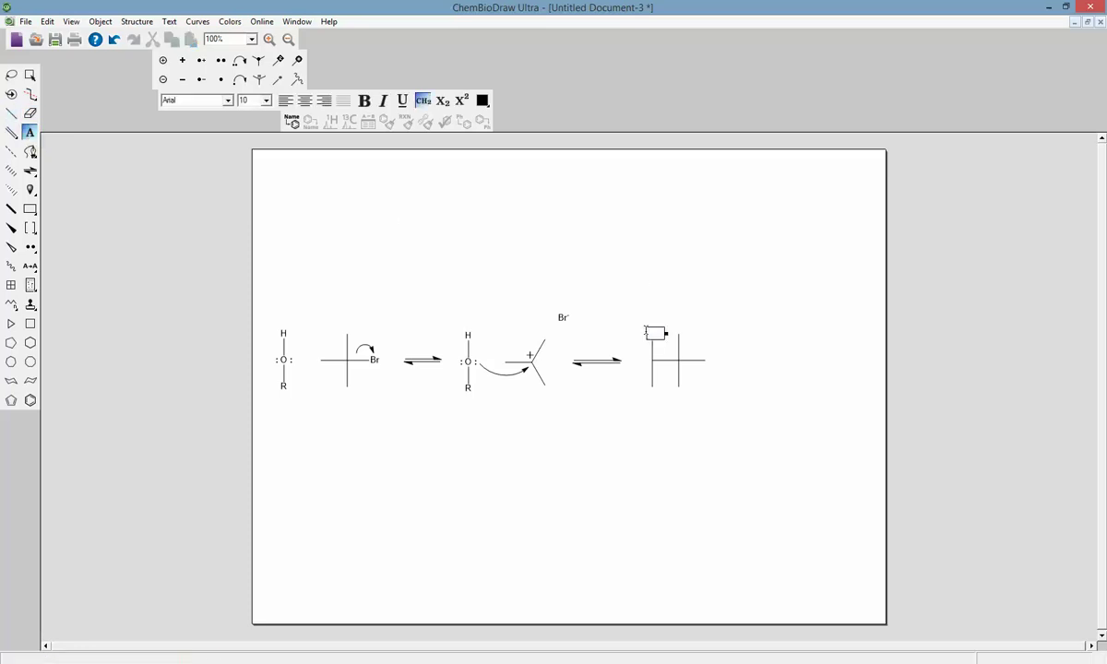
type("H")
left_click(654, 360)
type("O")
left_click(652, 386)
type("R")
Add a lone pair to the oxygen of the adduct
left_click(221, 61)
left_click(221, 63)
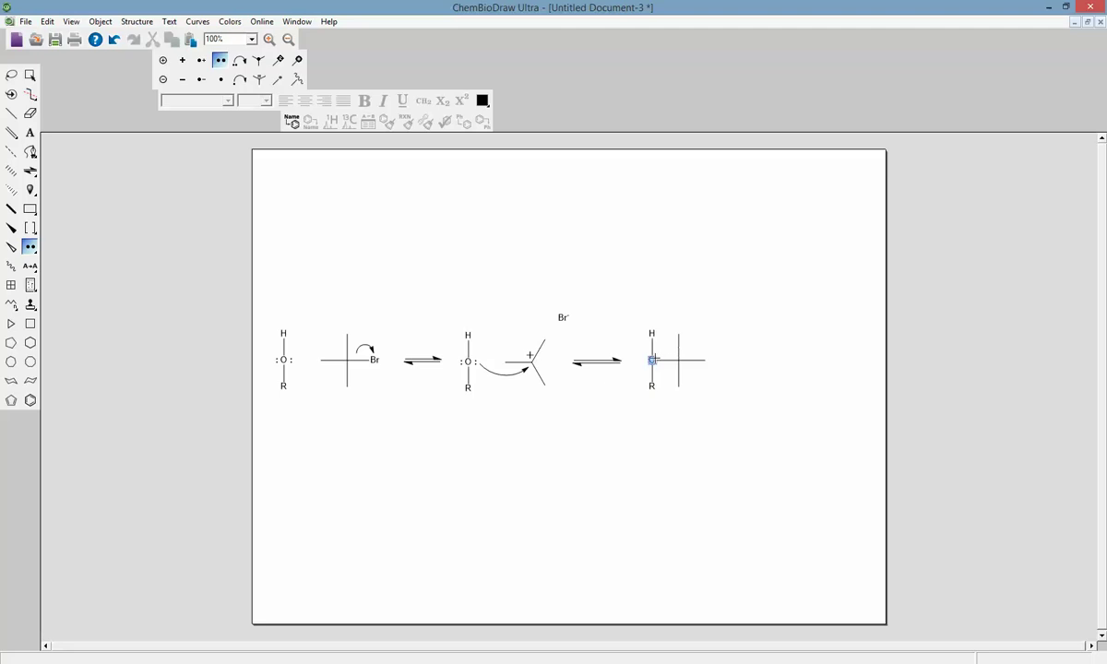
left_click(651, 360)
Add another plus sign as a bold 16 pt caption and place it beside the oxygen of the adduct
left_click(30, 132)
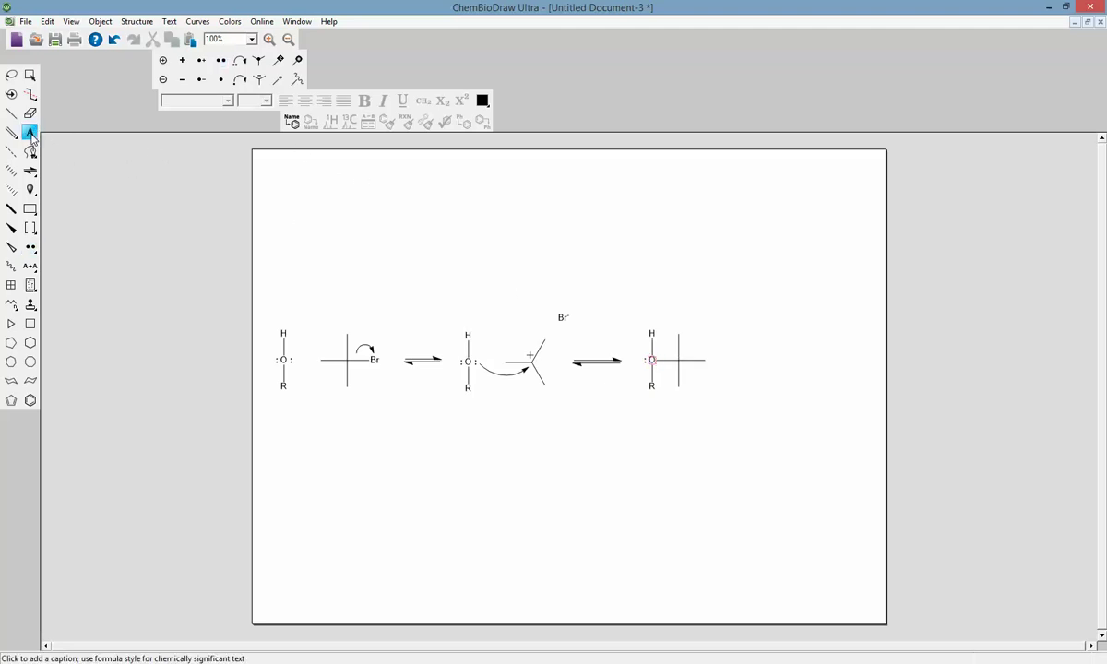
left_click(650, 276)
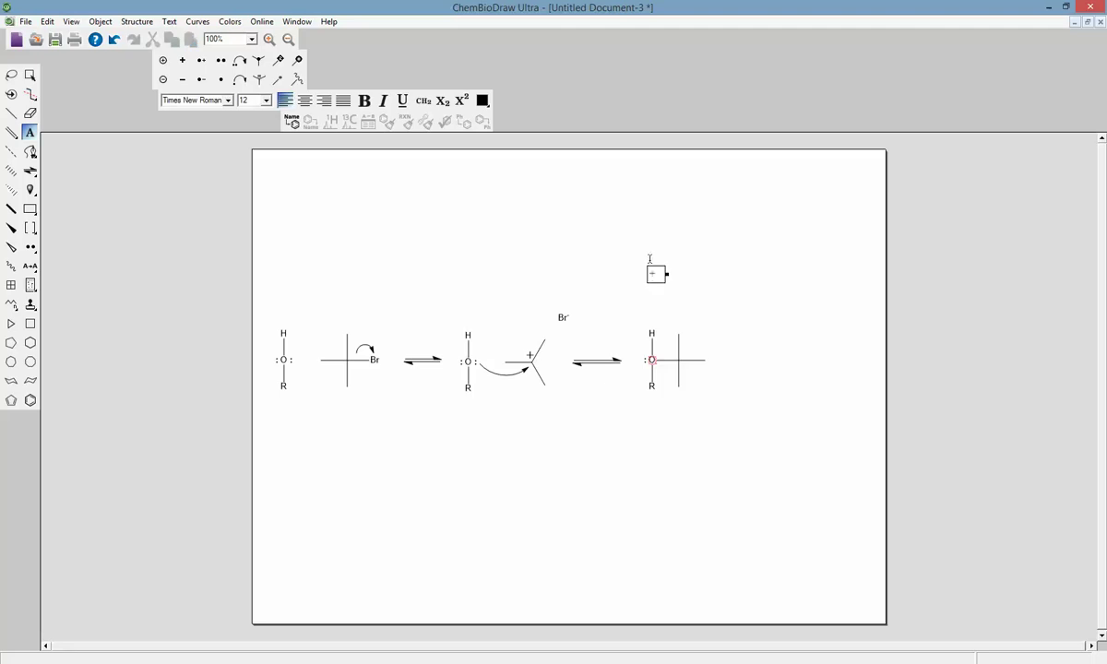
left_click(11, 75)
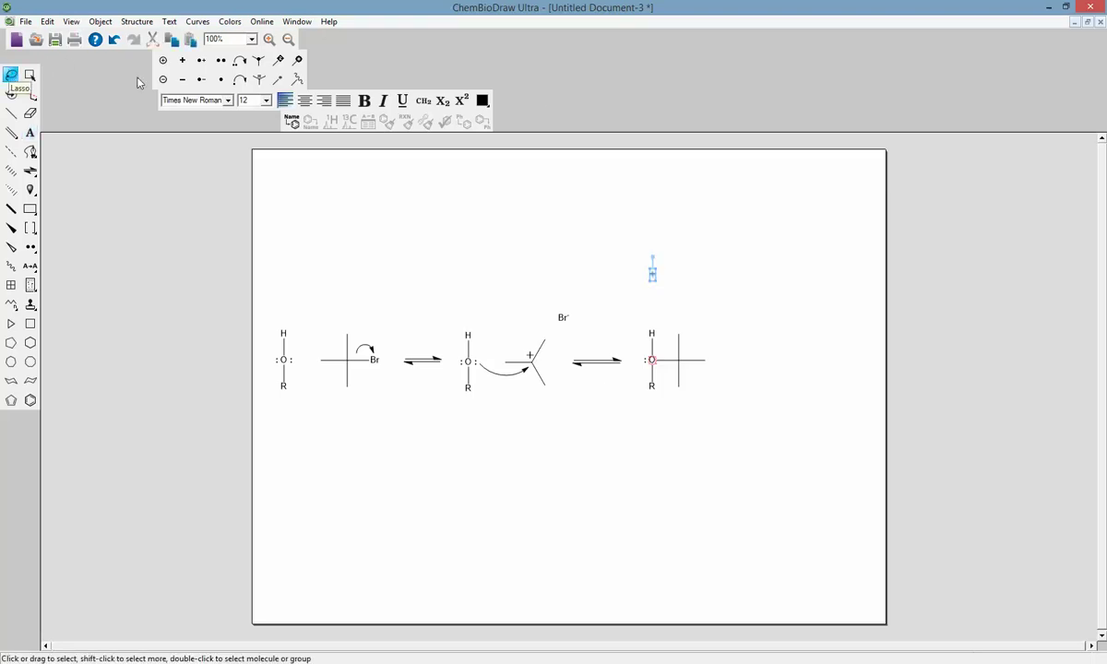
left_click(245, 99)
left_click(258, 181)
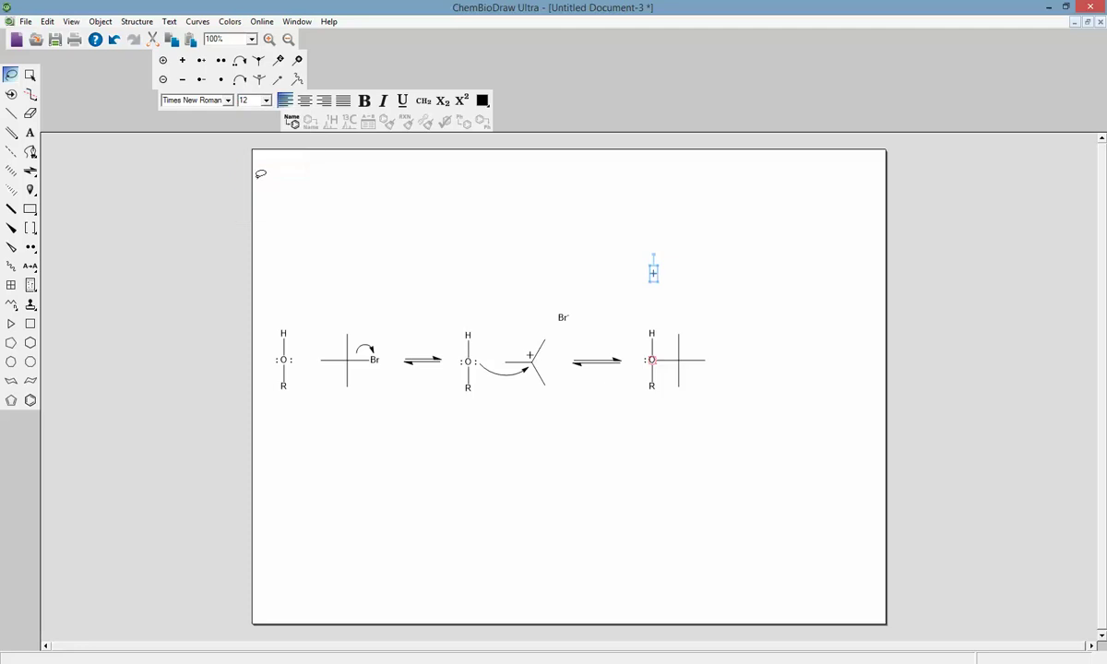
left_click(363, 99)
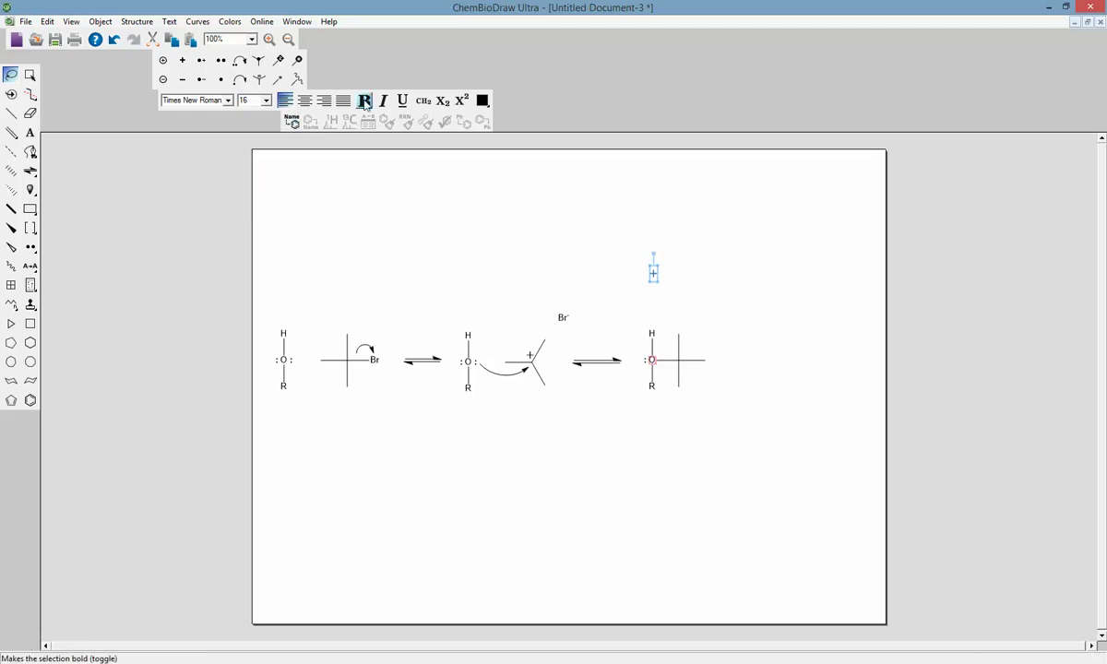
left_click_drag(653, 270, 657, 350)
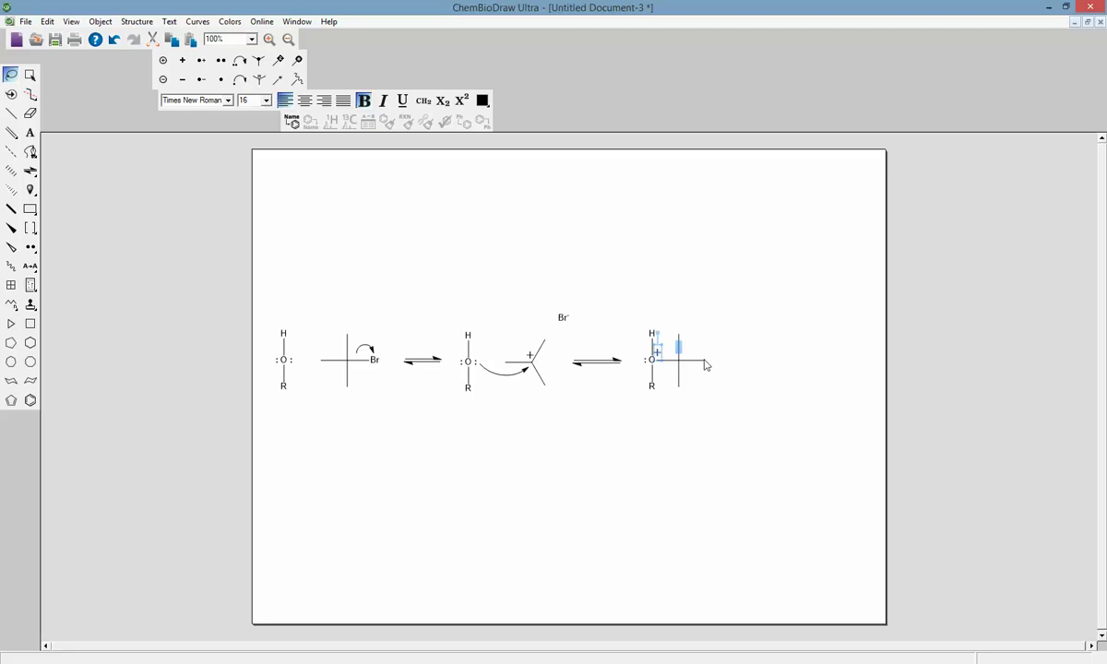
left_click(745, 347)
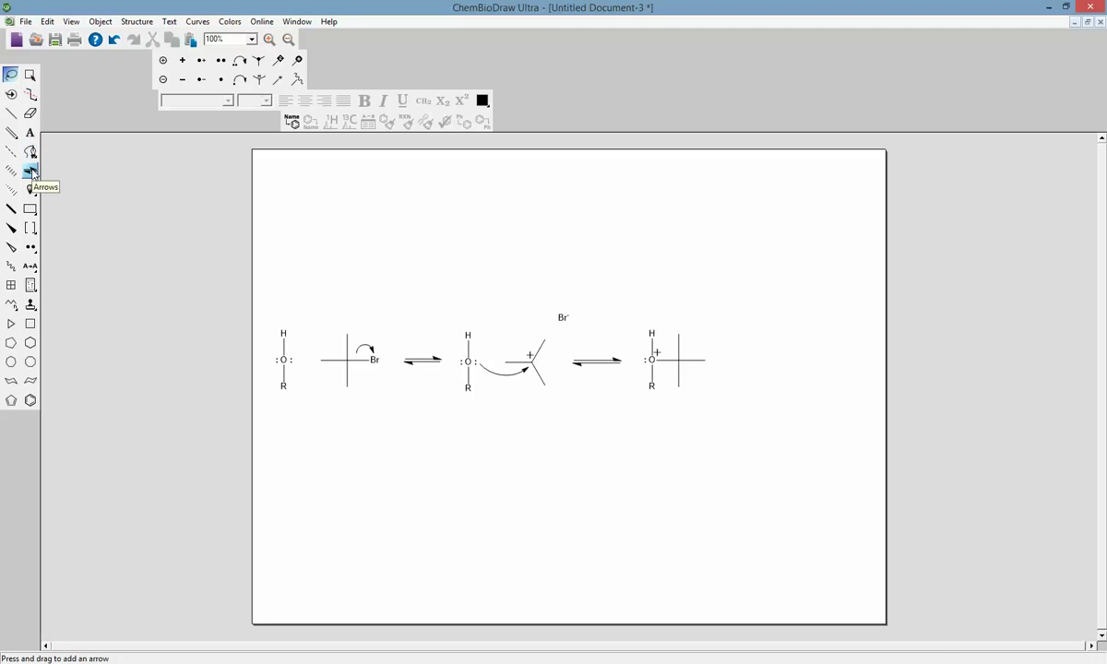
Draw a small curved arrow beside the adduct's O–H bond and move the plus sign to the left of that bond
left_click_drag(32, 172, 126, 209)
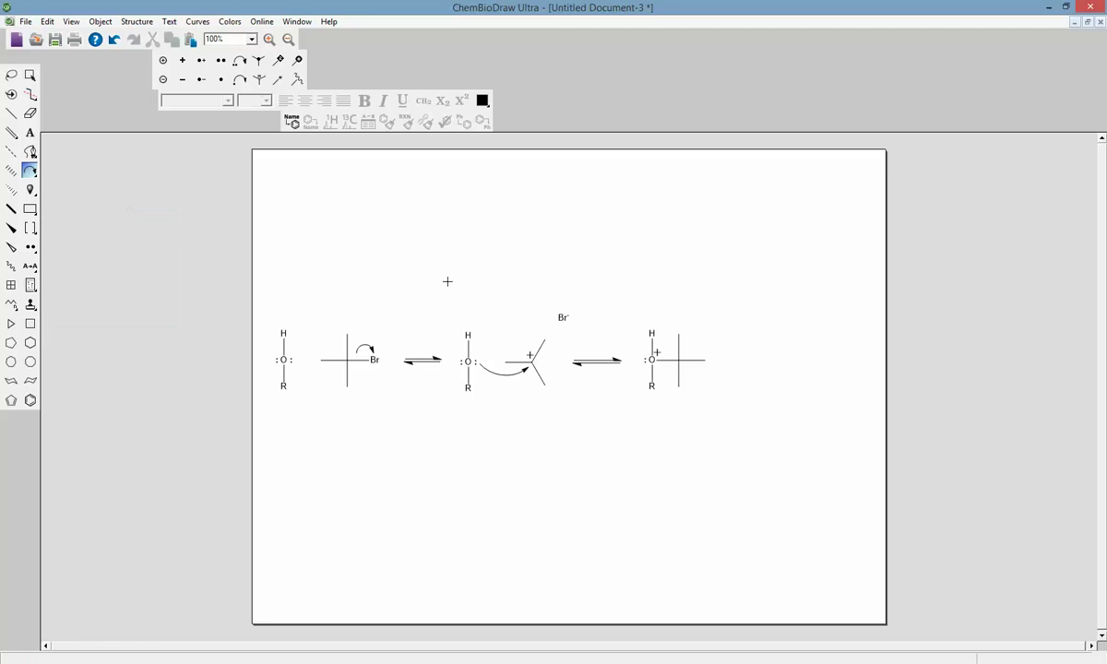
left_click(660, 353)
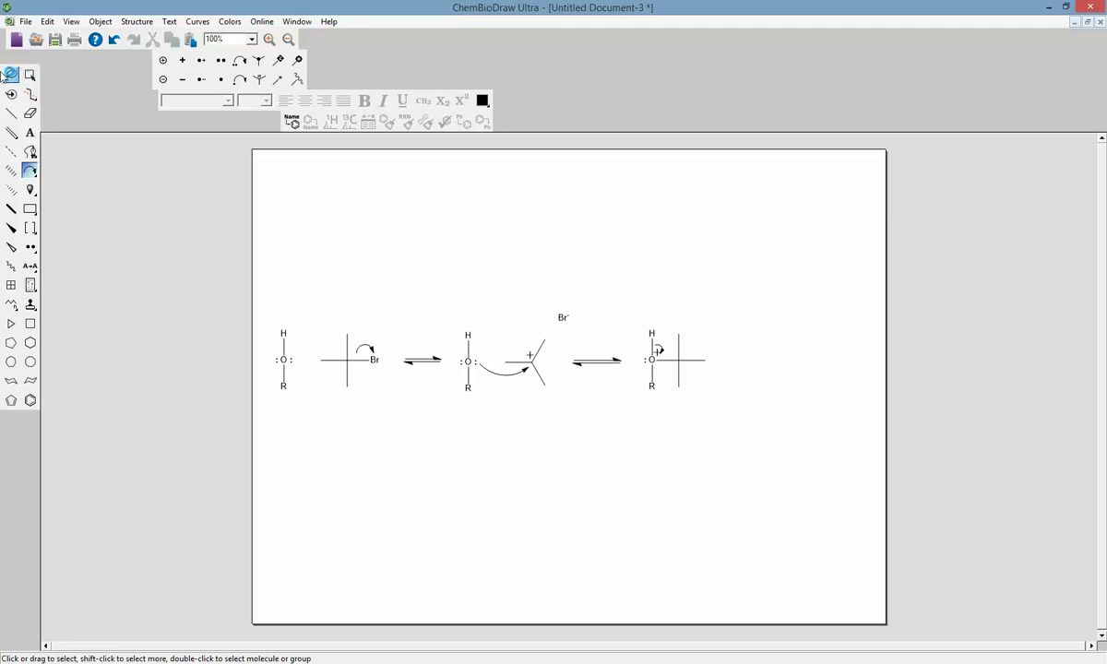
left_click(10, 74)
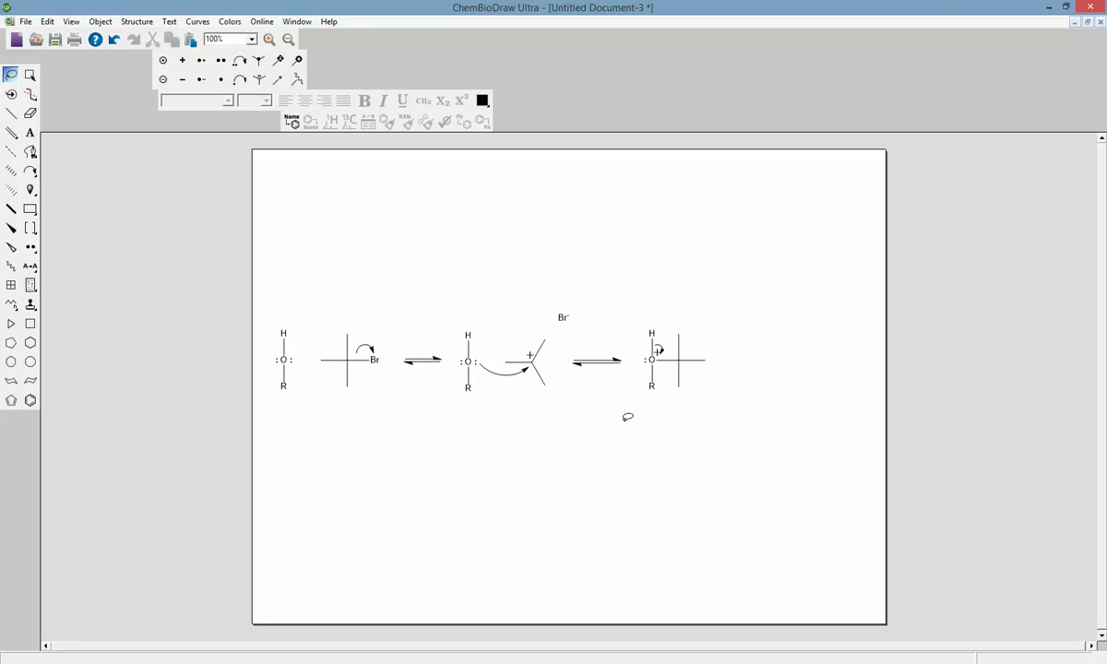
key("F7")
key("F7")
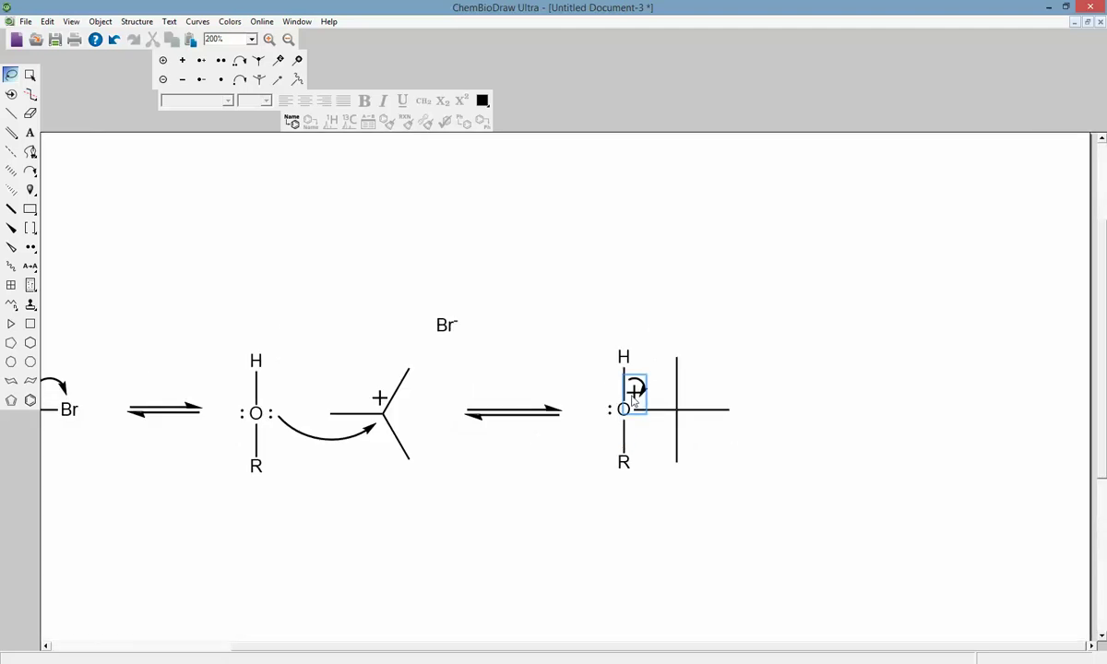
left_click_drag(634, 392, 613, 393)
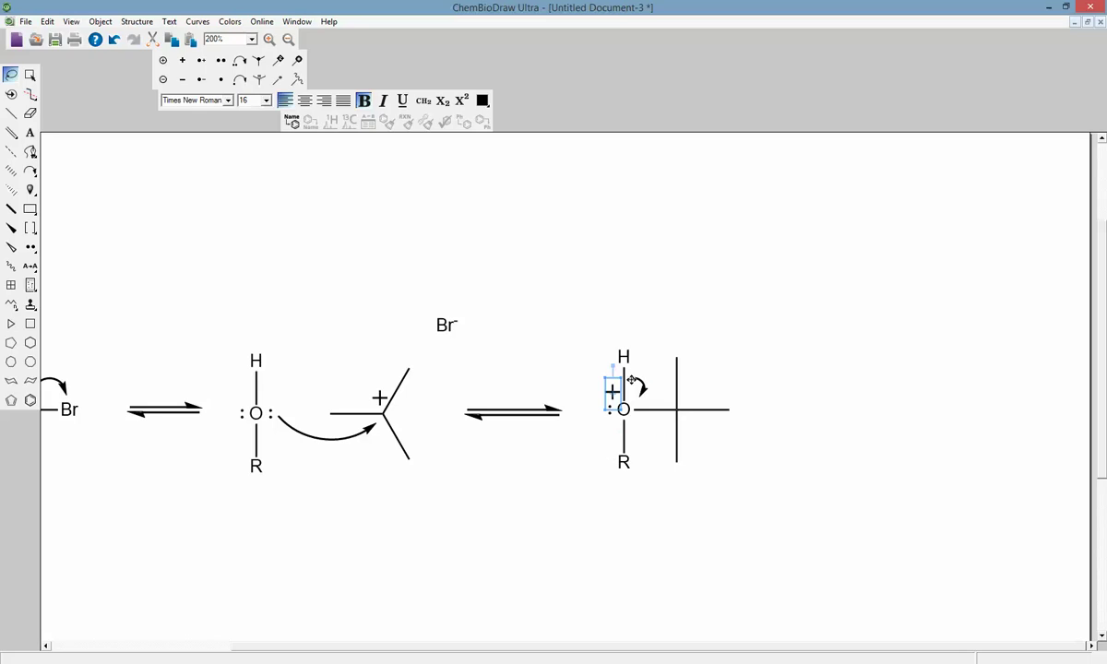
Rotate the small curved arrow clockwise so that it runs from the O–H bond to the oxygen
left_click(656, 399)
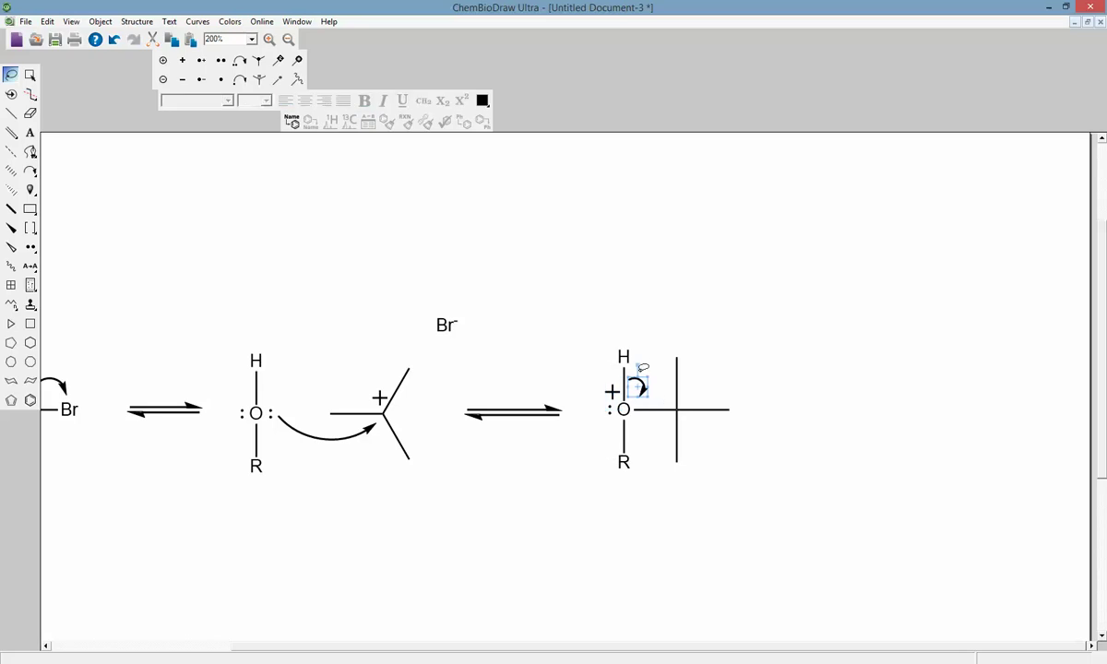
left_click_drag(636, 366, 652, 399)
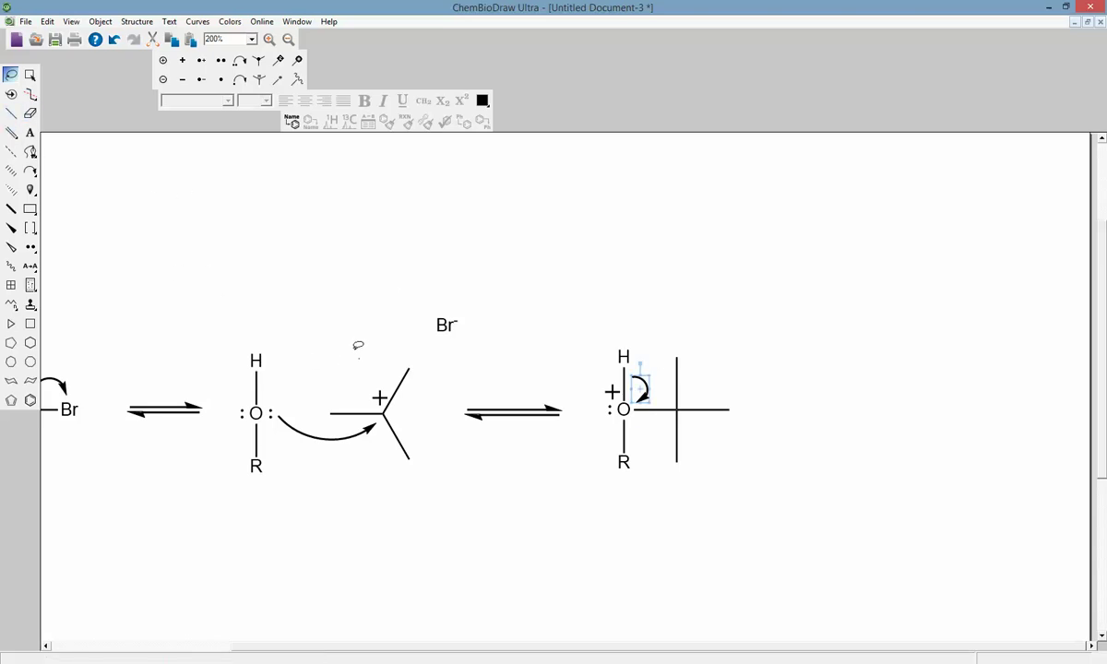
scroll(362, 337, "down", 2)
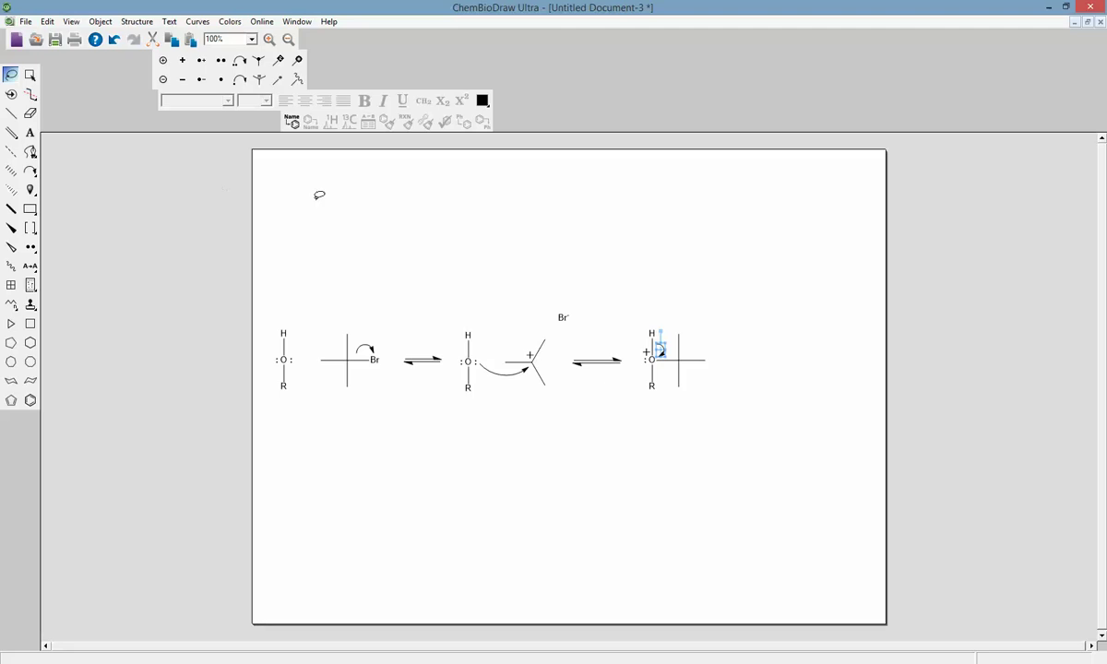
left_click(558, 222)
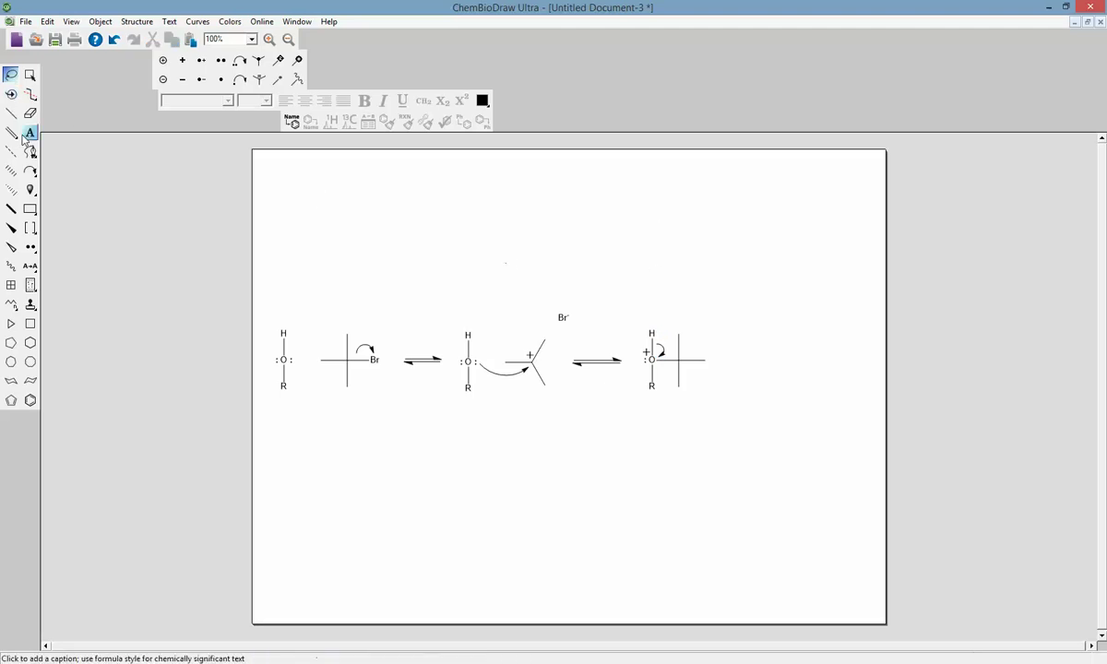
Draw a short horizontal straight reaction arrow to the right of the protonated ether
left_click(30, 171)
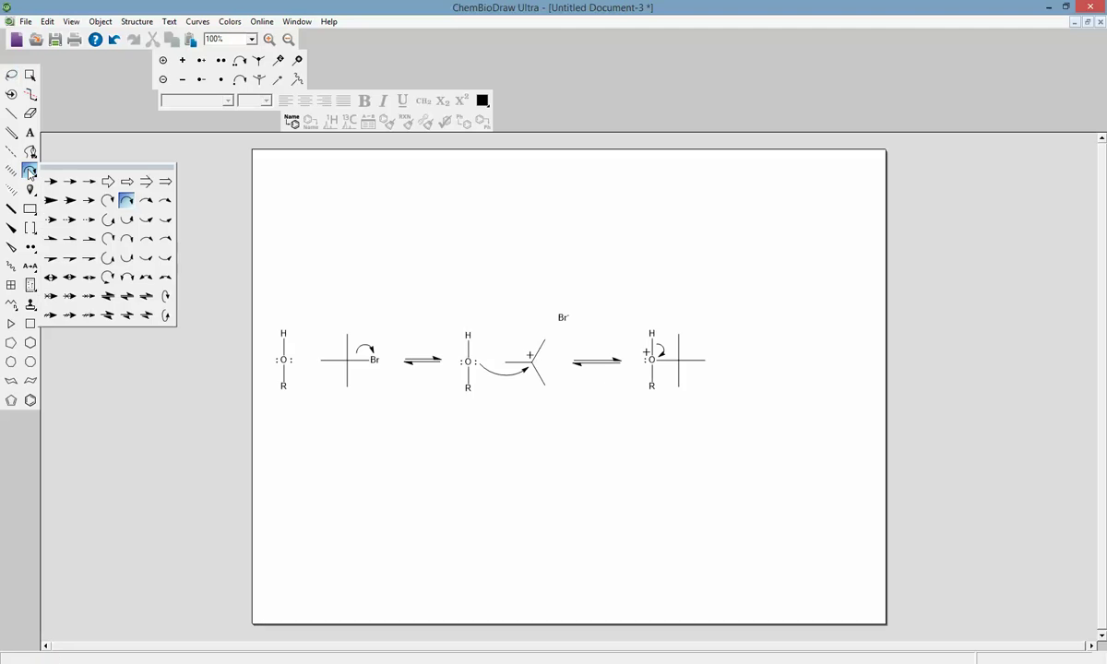
left_click(89, 181)
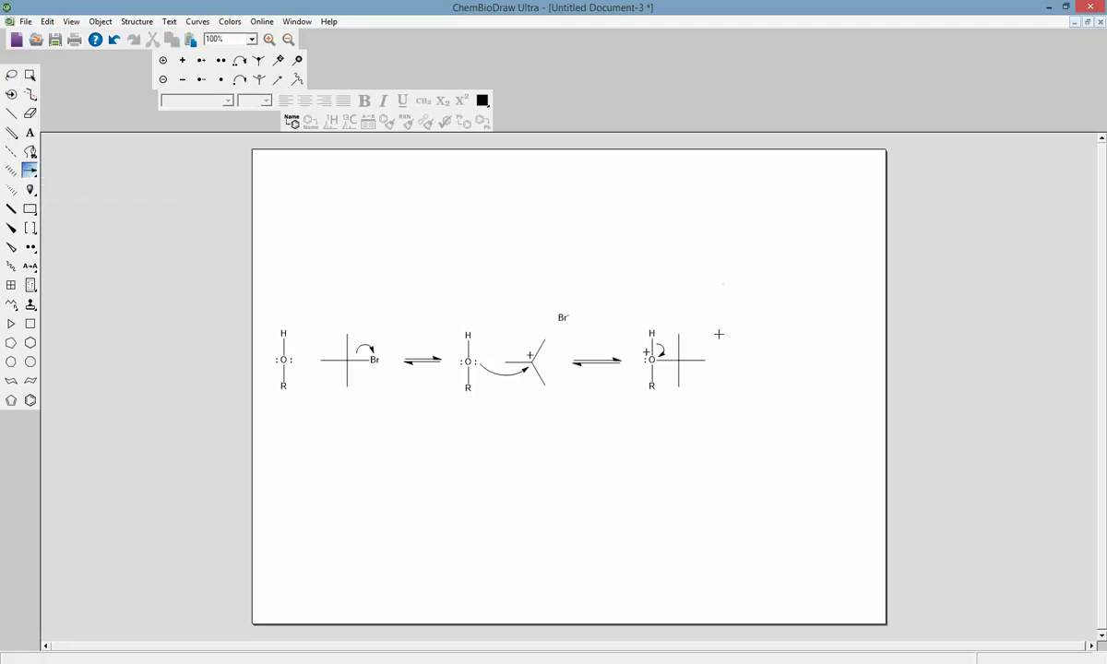
left_click_drag(718, 361, 760, 360)
Copy the protonated ether with its plus sign and curved arrow to the right of the straight reaction arrow
left_click(11, 74)
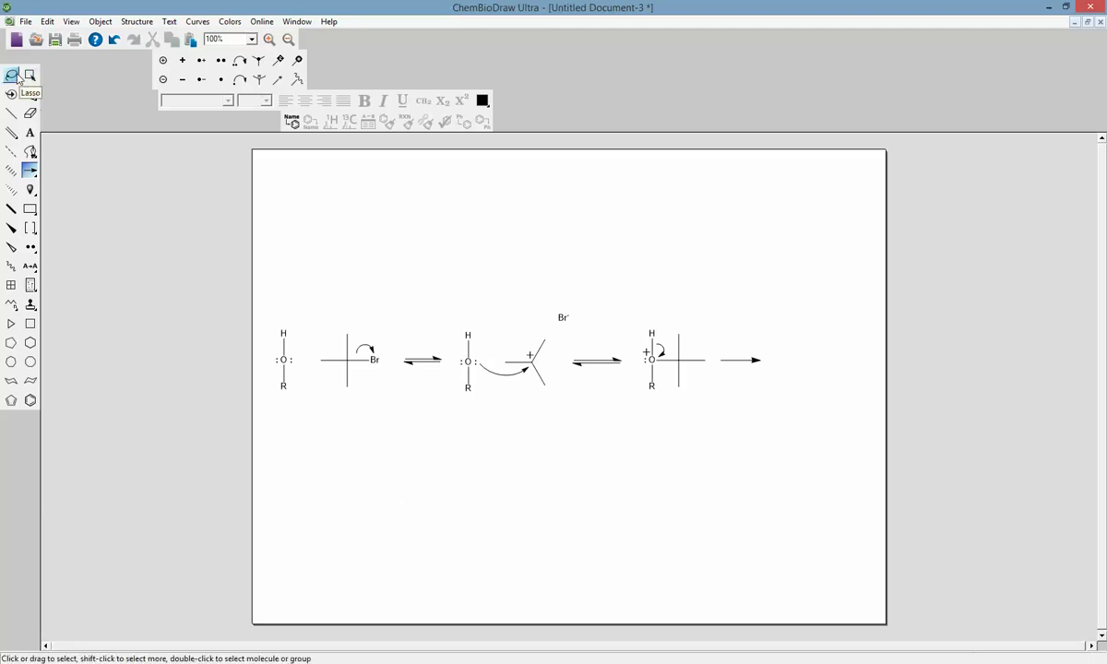
mouse_move(709, 315)
left_mouse_down()
mouse_move(656, 292)
mouse_move(637, 338)
mouse_move(670, 418)
mouse_move(709, 396)
mouse_move(719, 356)
mouse_move(655, 358)
mouse_move(830, 365)
mouse_move(813, 360)
left_mouse_up()
left_click(816, 277)
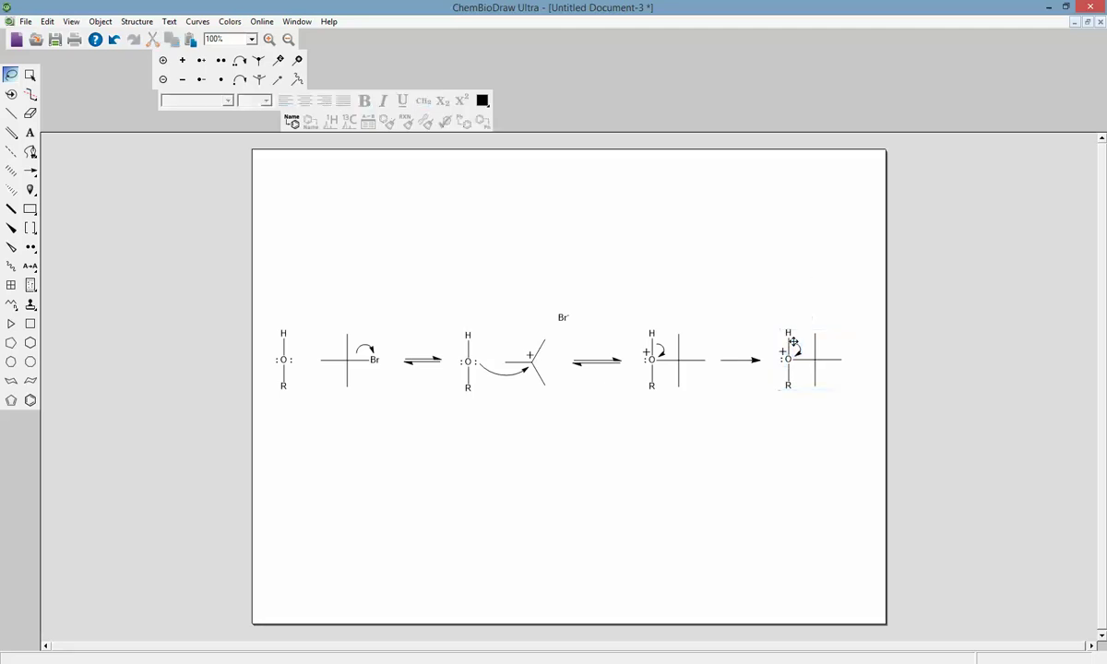
Delete the curved arrow, the plus sign and the O–H bond from the copied ether
left_click(798, 347)
key("Delete")
left_click(782, 353)
left_click(786, 347)
key("Delete")
Relabel the detached hydrogen above the final ether as H+ and add a second lone pair to the ether's oxygen
left_click(30, 132)
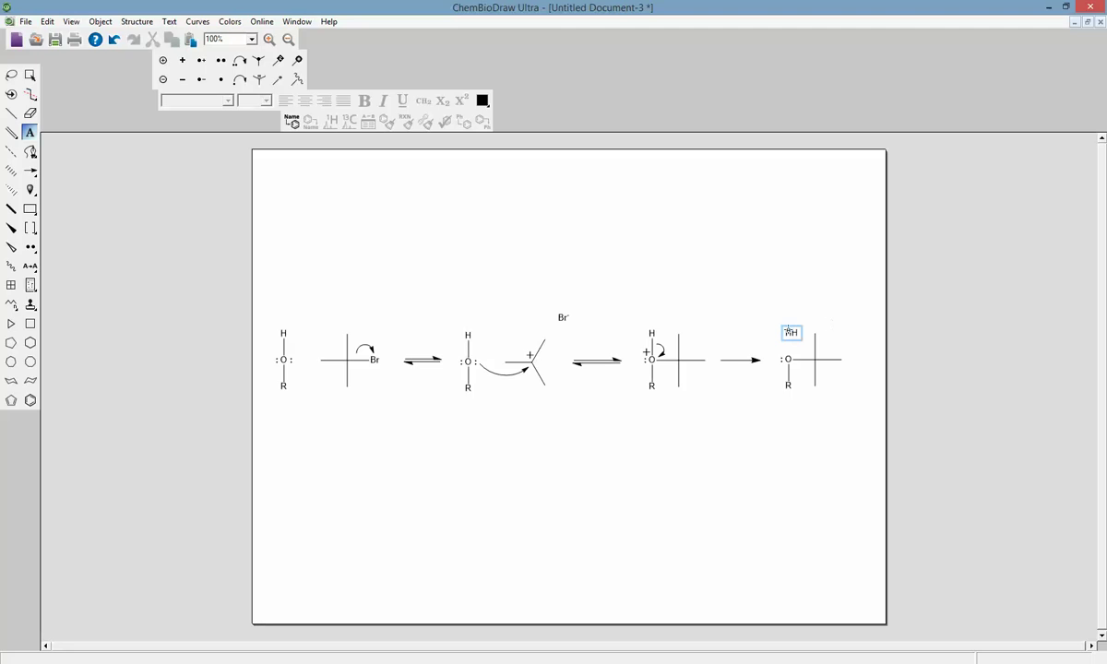
left_click(790, 332)
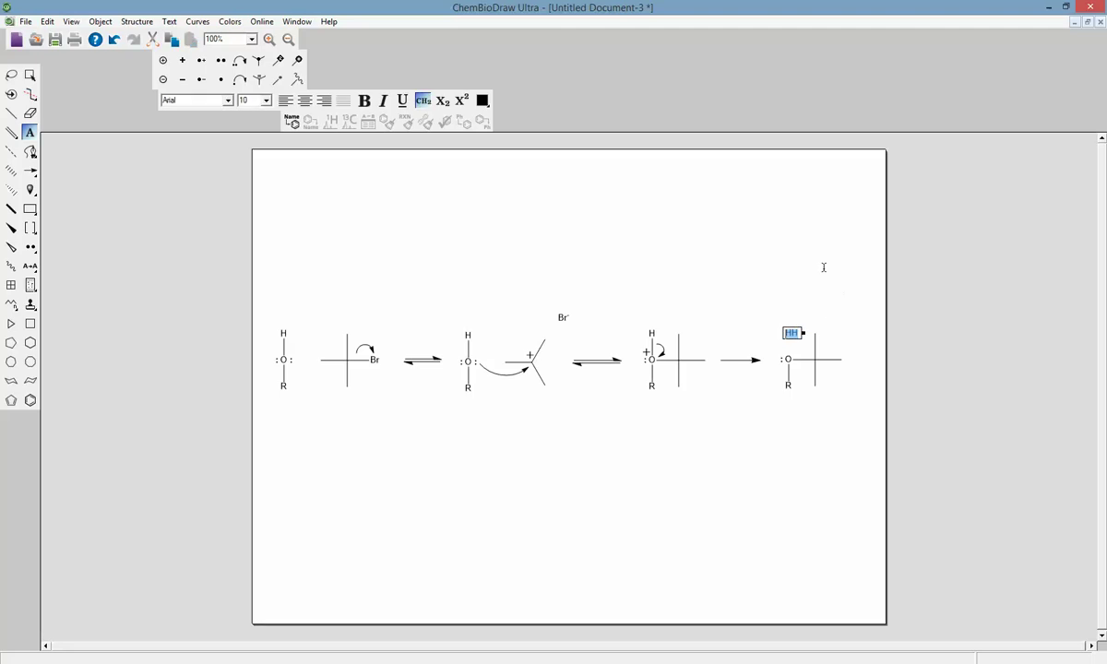
type("H+")
left_click(219, 60)
left_click(787, 359)
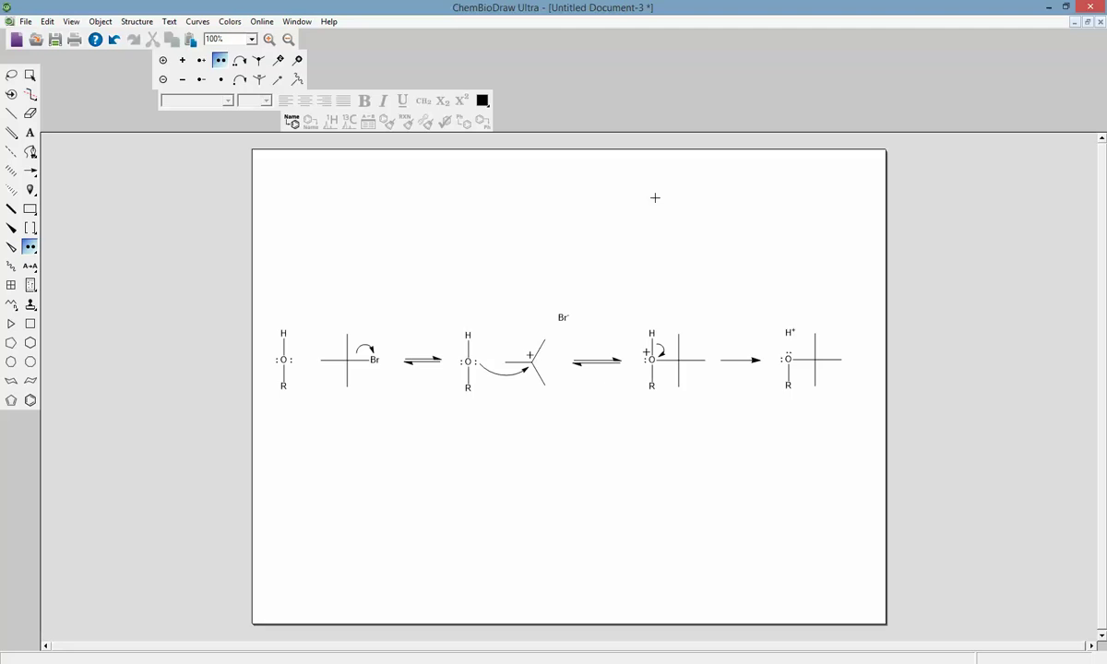
Save the drawing in the Fall2015 folder as a ChemDraw (*.cdx) file named Assignment 7
left_click(24, 22)
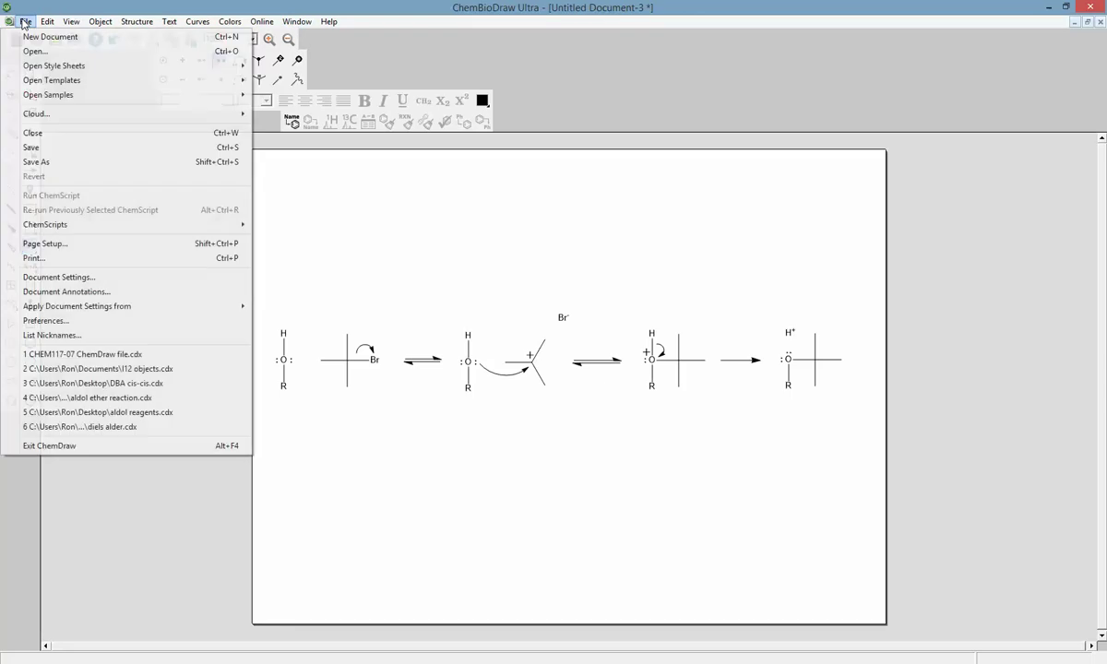
left_click(55, 162)
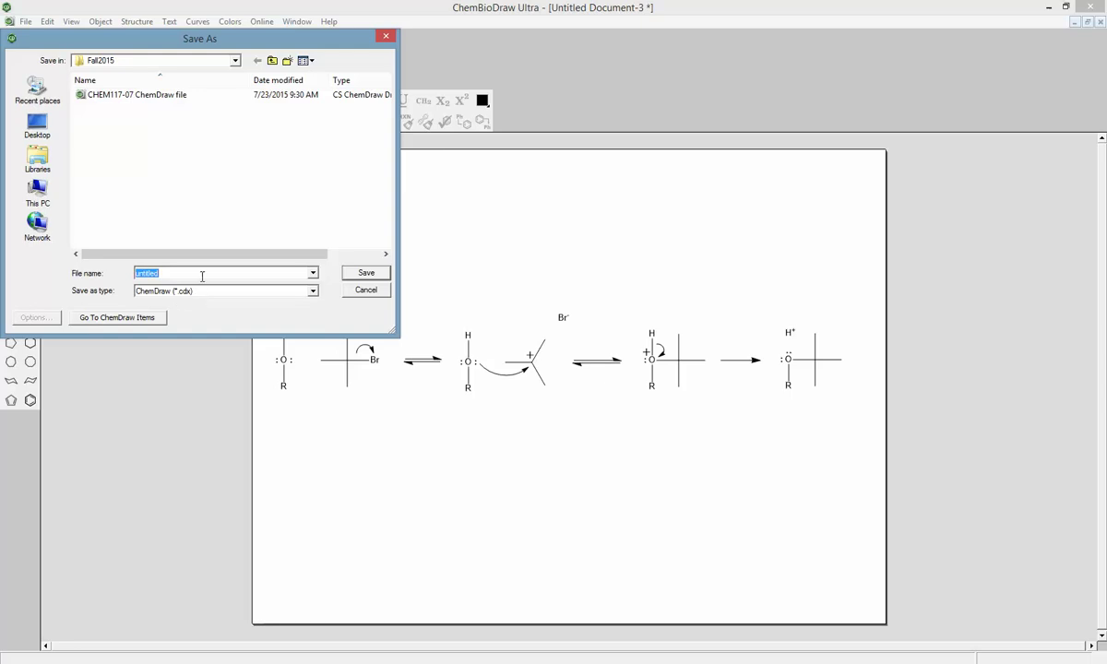
type("Assignment 7")
left_click(350, 272)
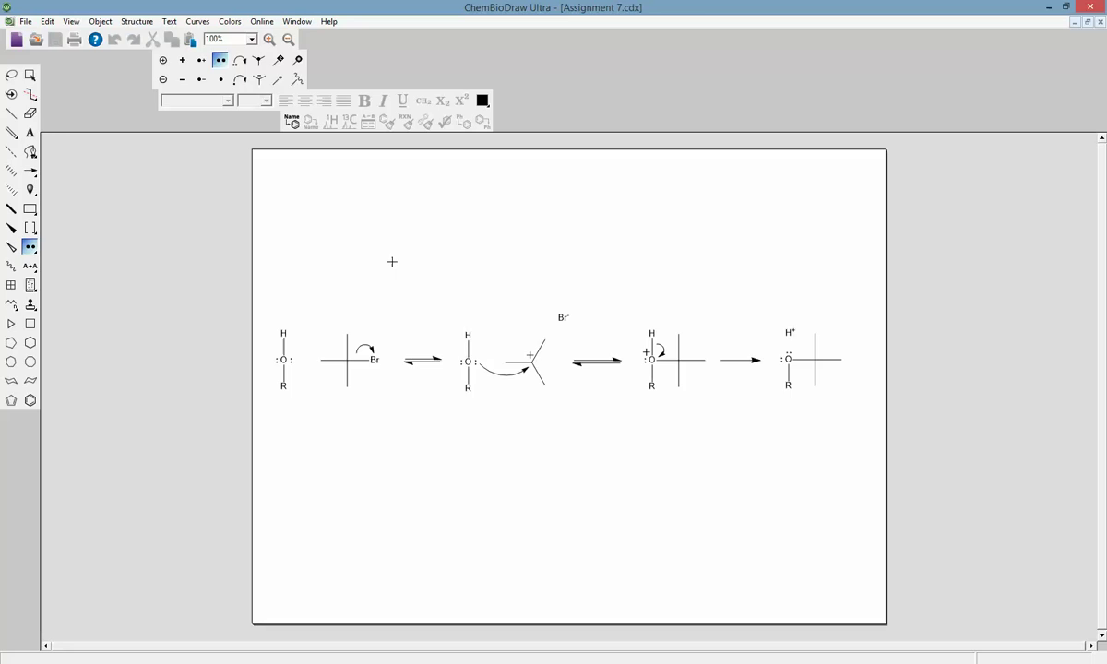
Select the whole mechanism and save a JPEG image of the drawing as Assignment 7.jpg in the Fall2015 folder
key("ctrl+a")
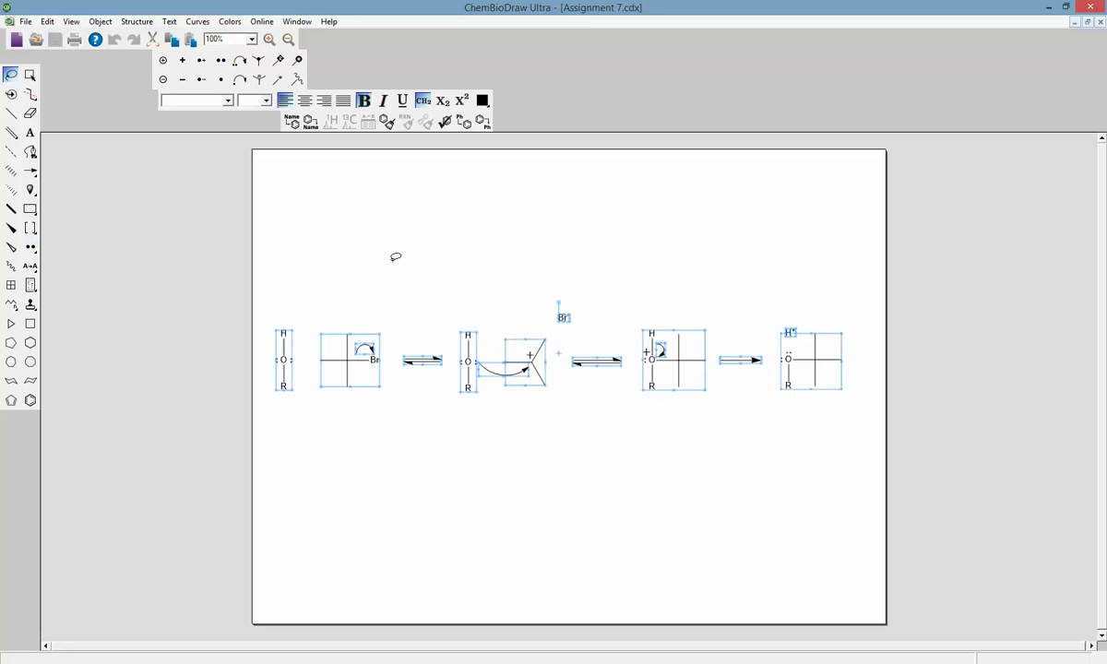
left_click(25, 21)
left_click(55, 155)
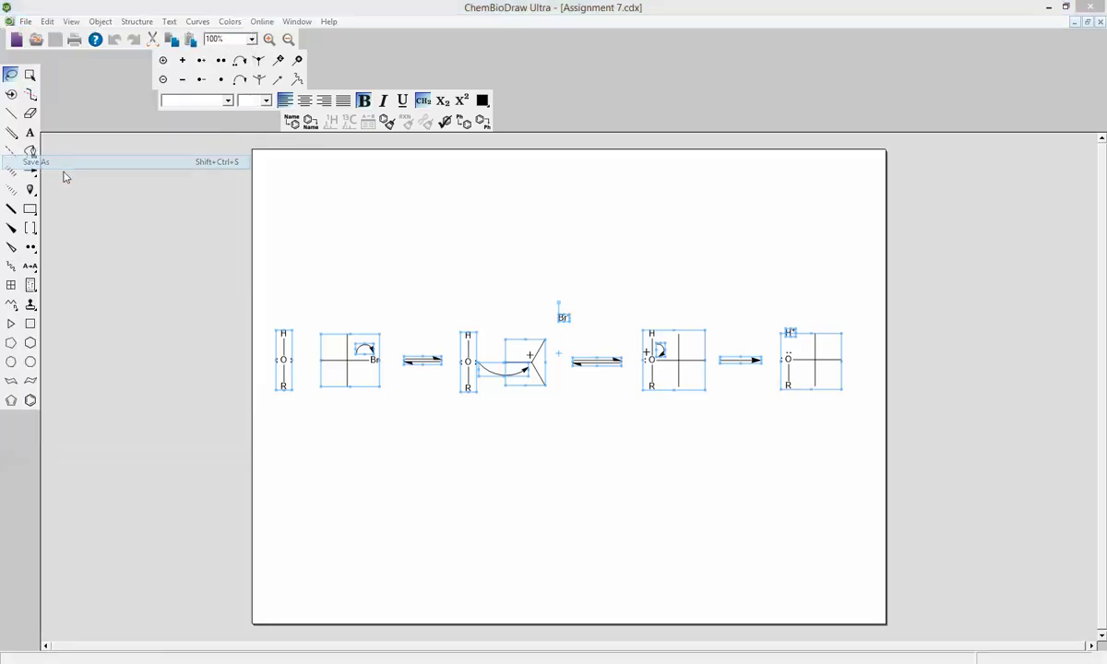
left_click(313, 292)
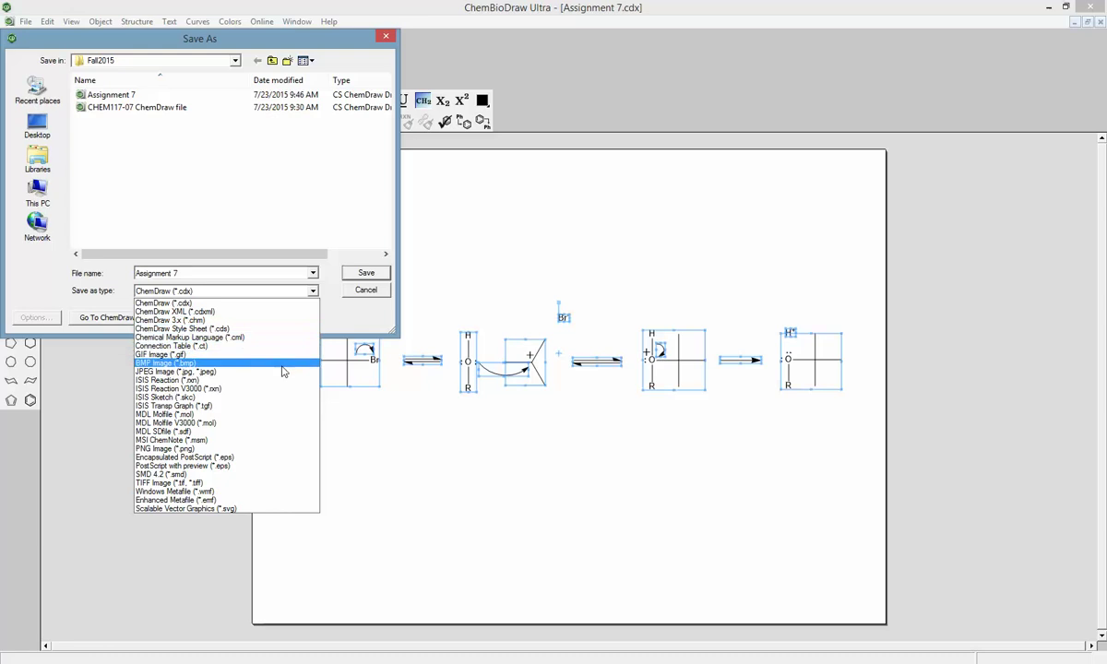
left_click(283, 372)
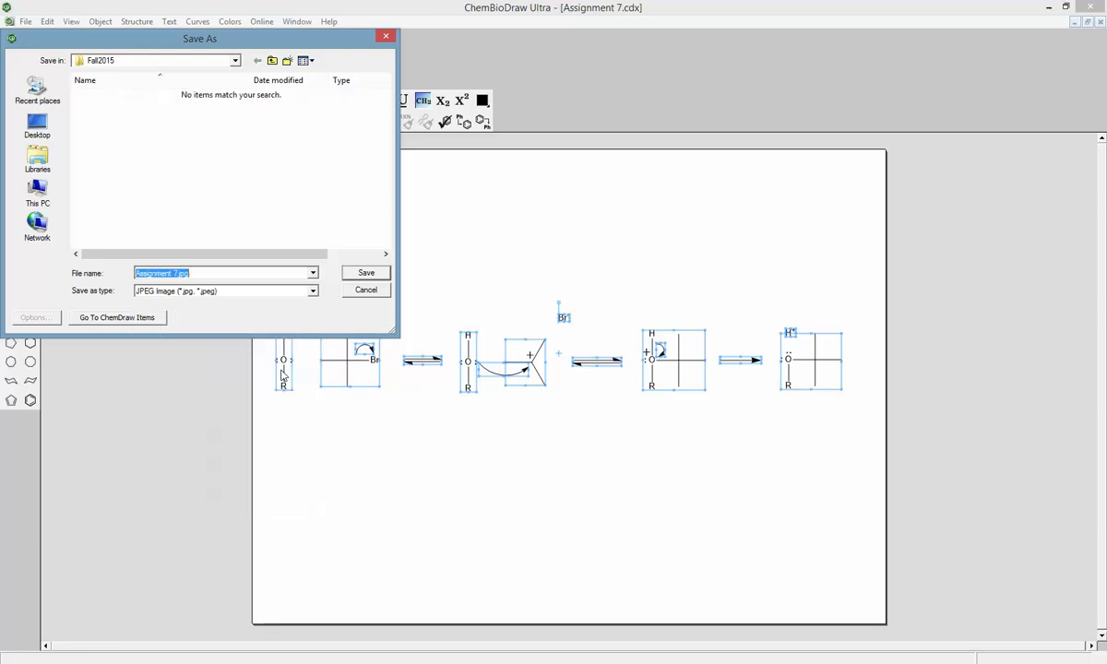
left_click(364, 273)
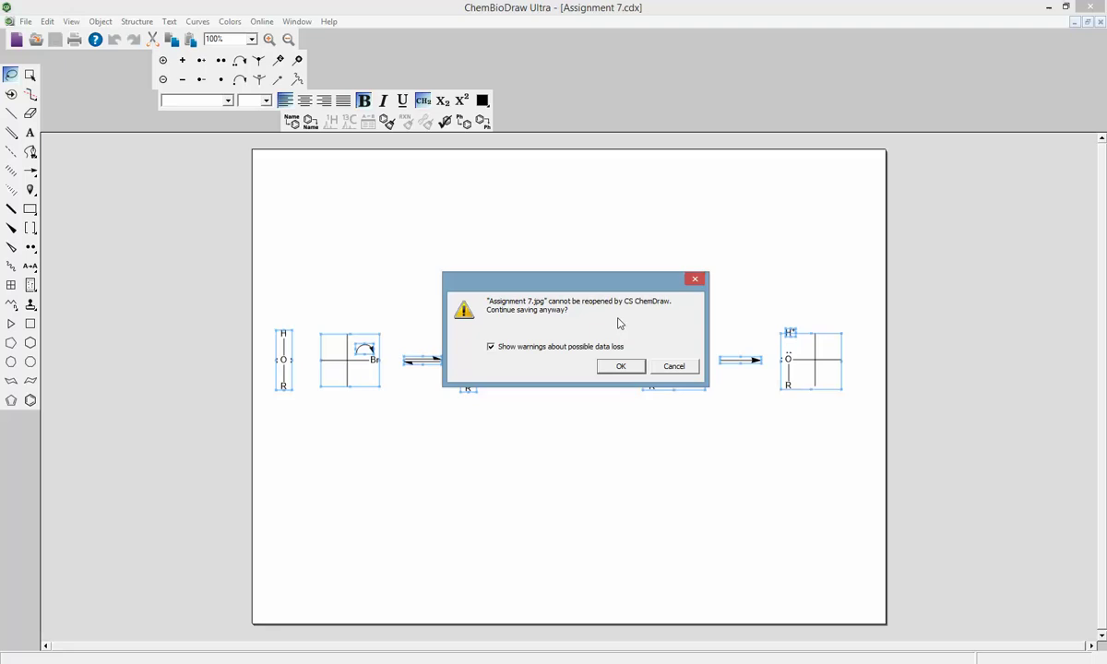
left_click(620, 367)
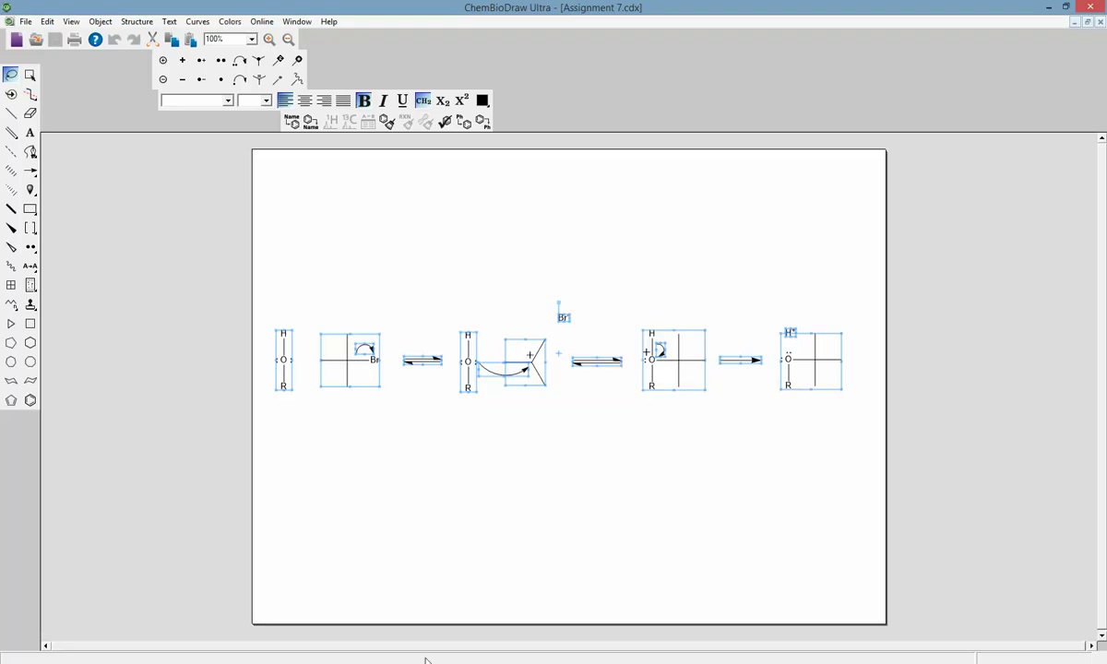
Switch to Word and create a blank document in a maximized window
mouse_move(420, 661)
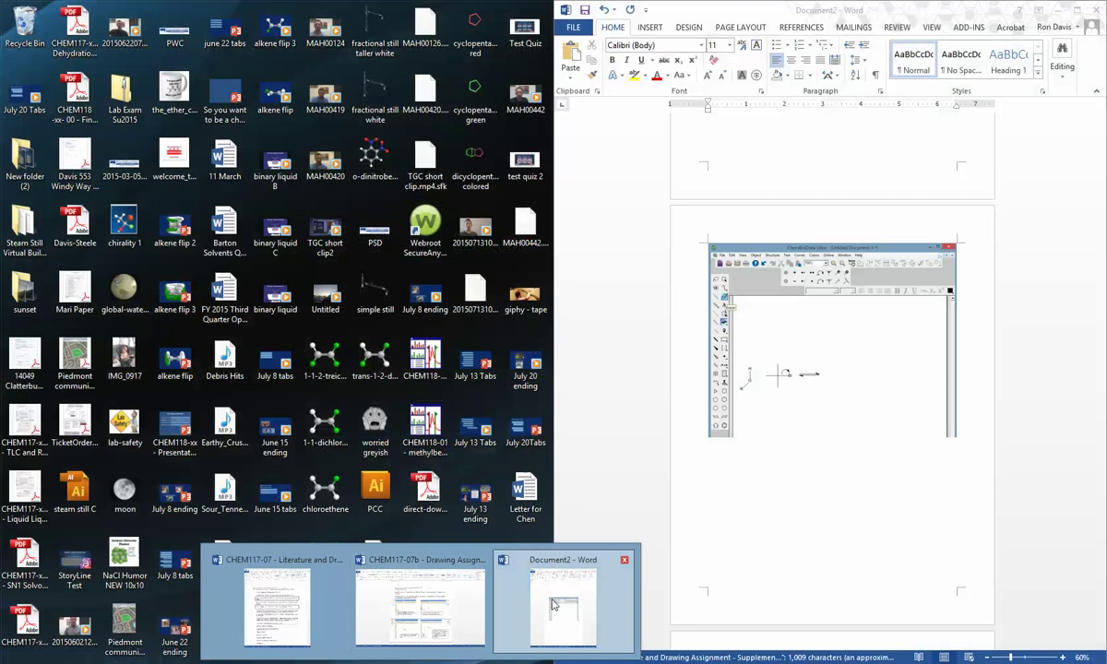
left_click(562, 608)
left_click(573, 27)
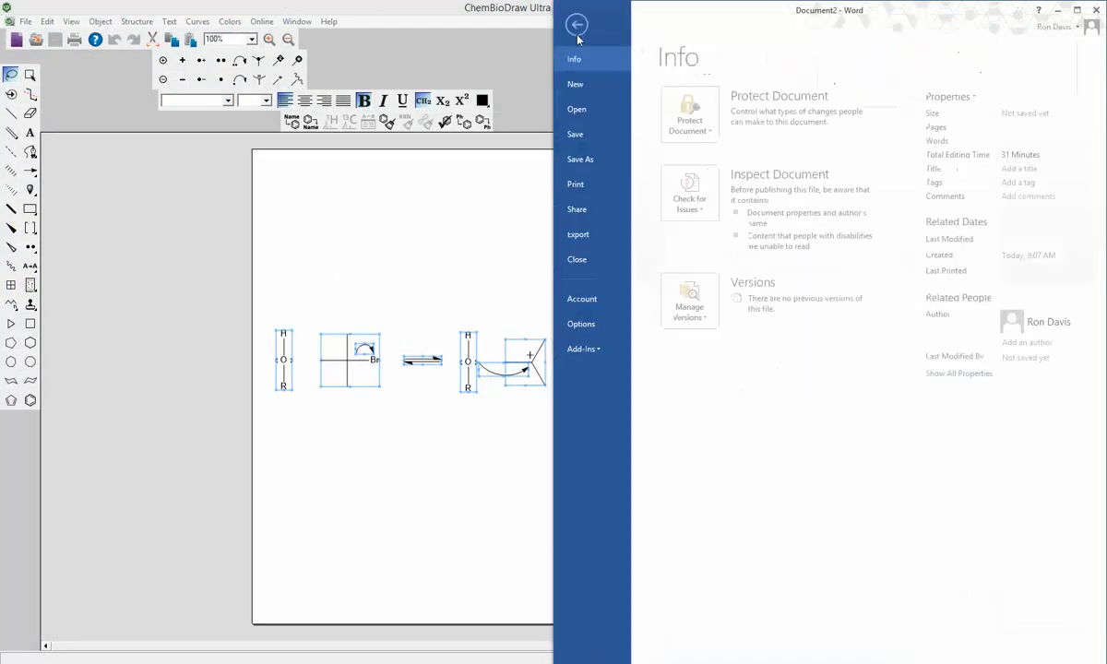
left_click(583, 85)
left_click(716, 200)
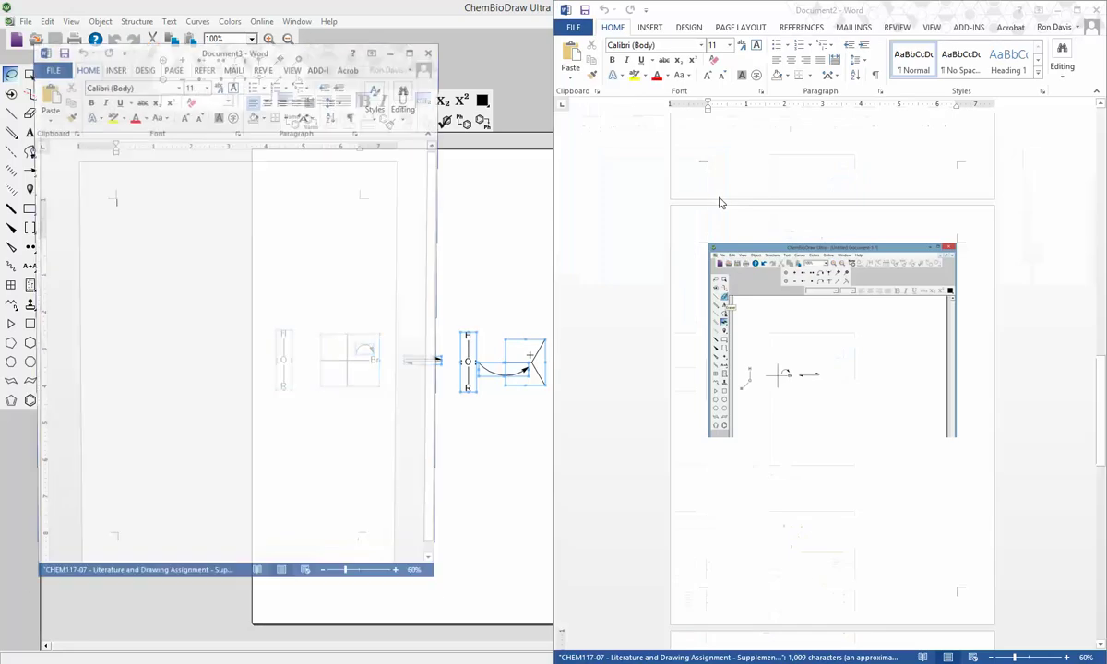
left_click(412, 52)
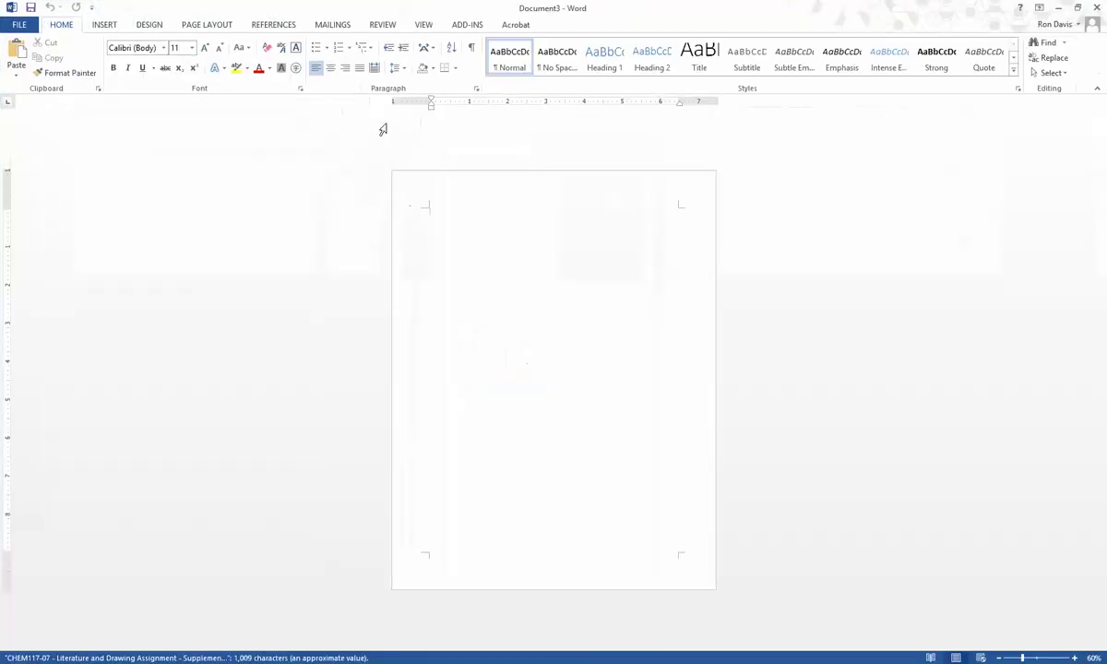
Paste the copied mechanism at the start of the blank document and place the text cursor after it
key("ctrl+v")
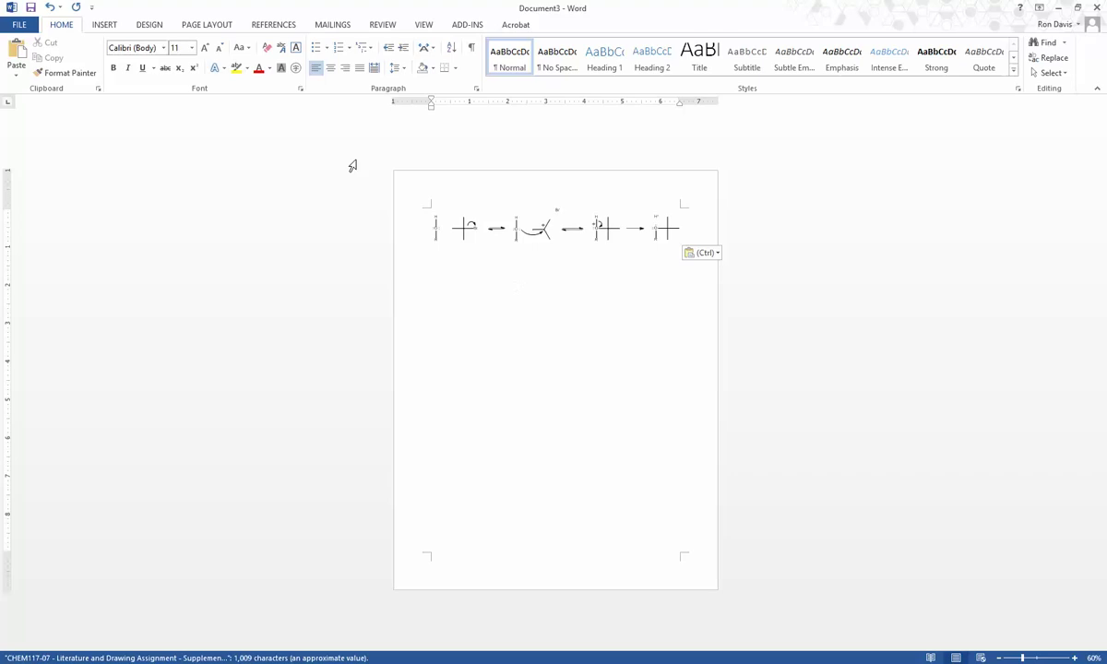
left_click(492, 226)
left_click(504, 227)
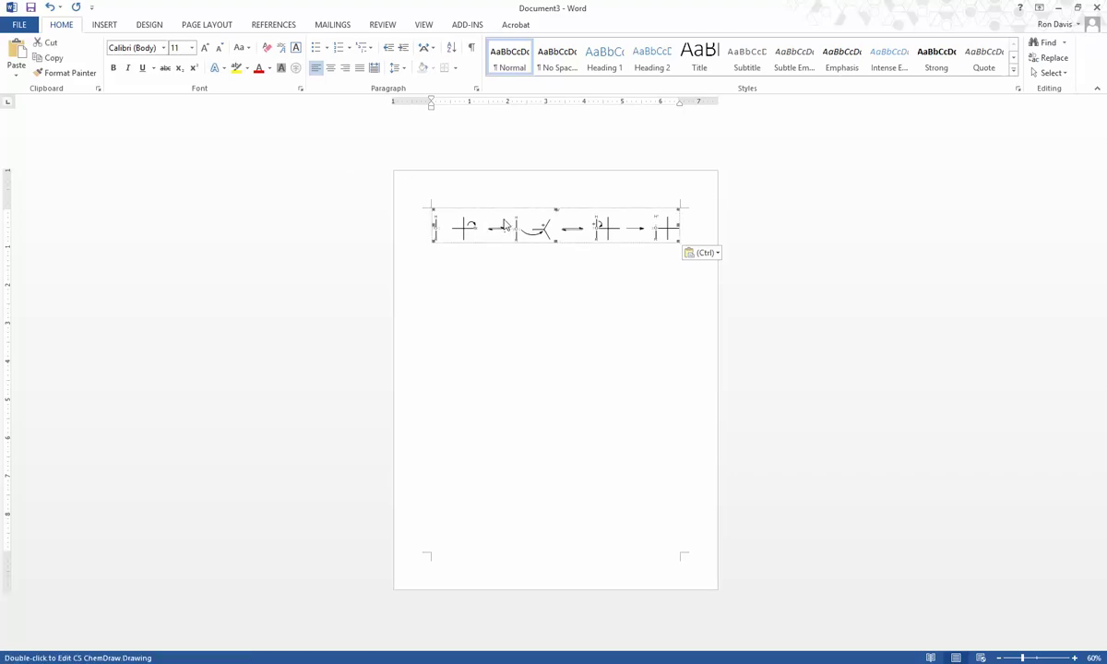
left_click(664, 279)
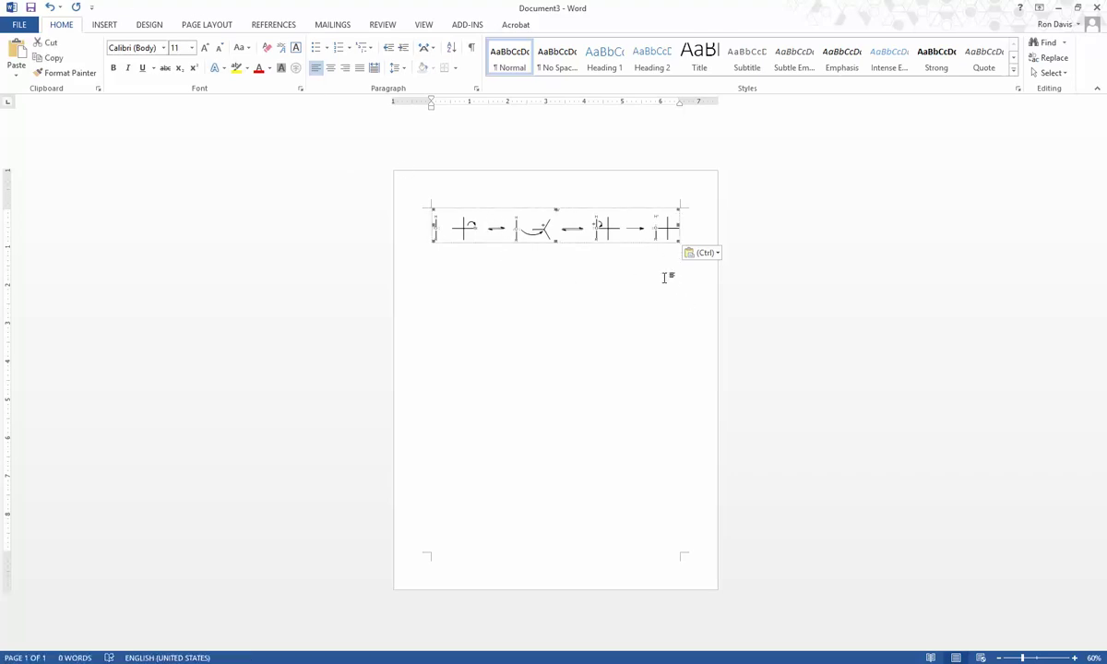
Insert the Assignment 7 picture from the Google Drive folder CHEM117 > Fall2015 below the pasted mechanism
left_click(105, 25)
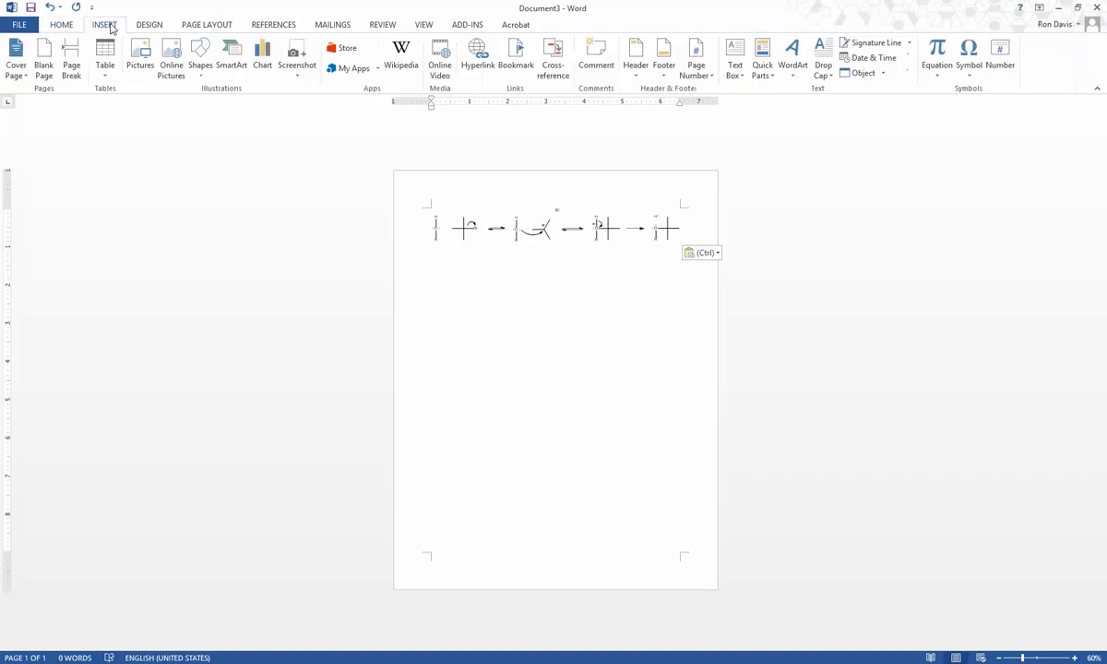
left_click(141, 58)
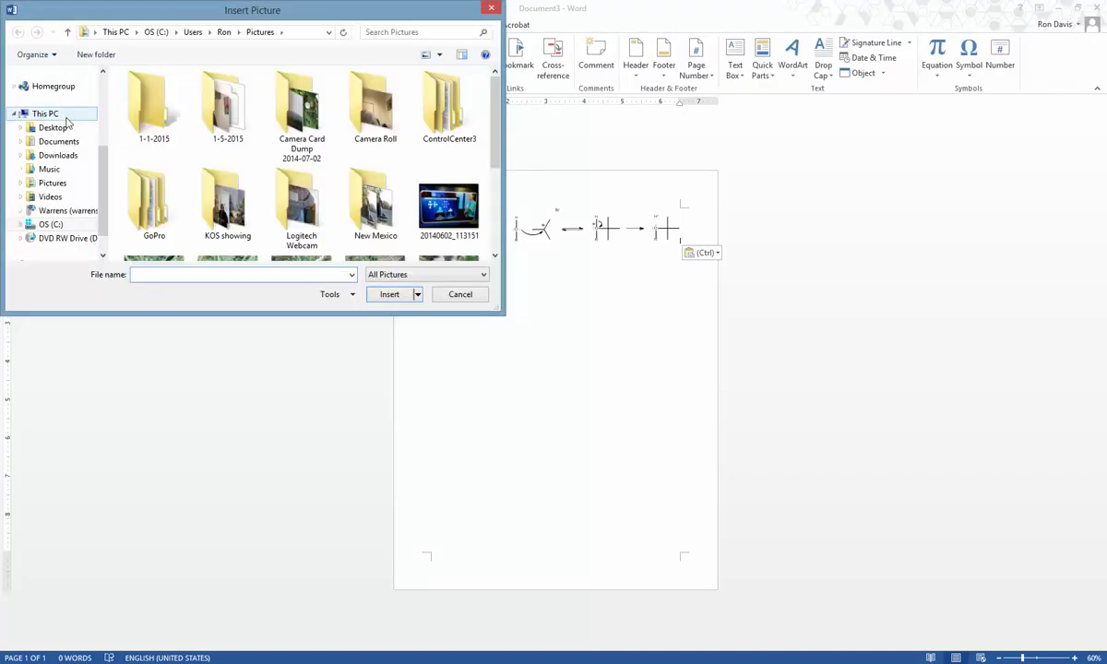
left_click_drag(104, 178, 105, 120)
scroll(81, 113, "down", 1)
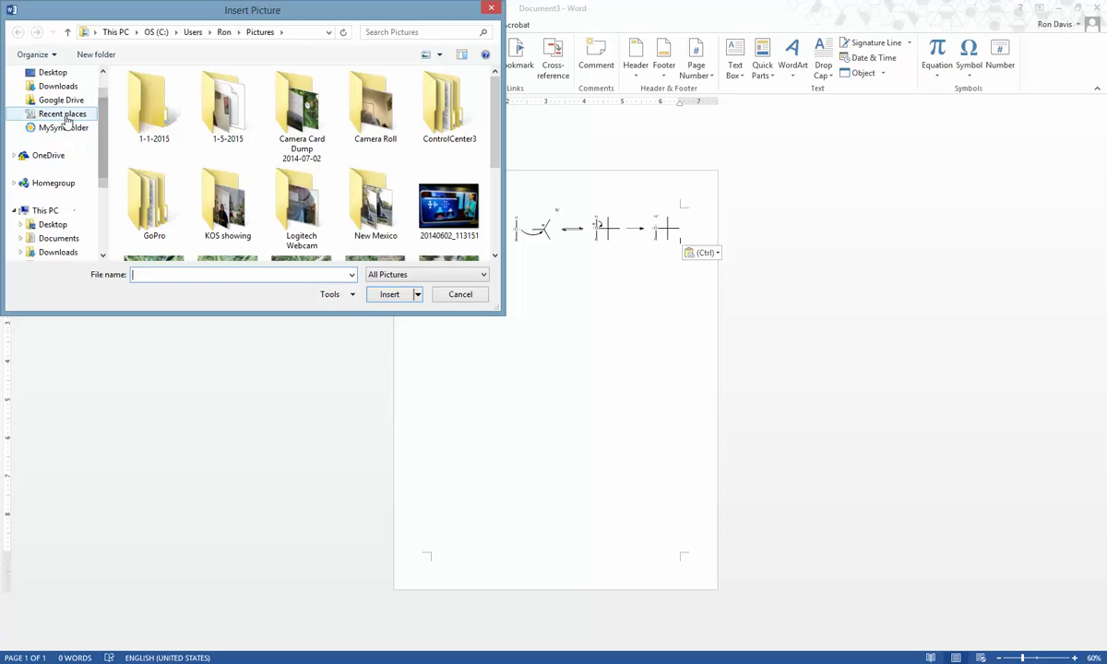
left_click(61, 100)
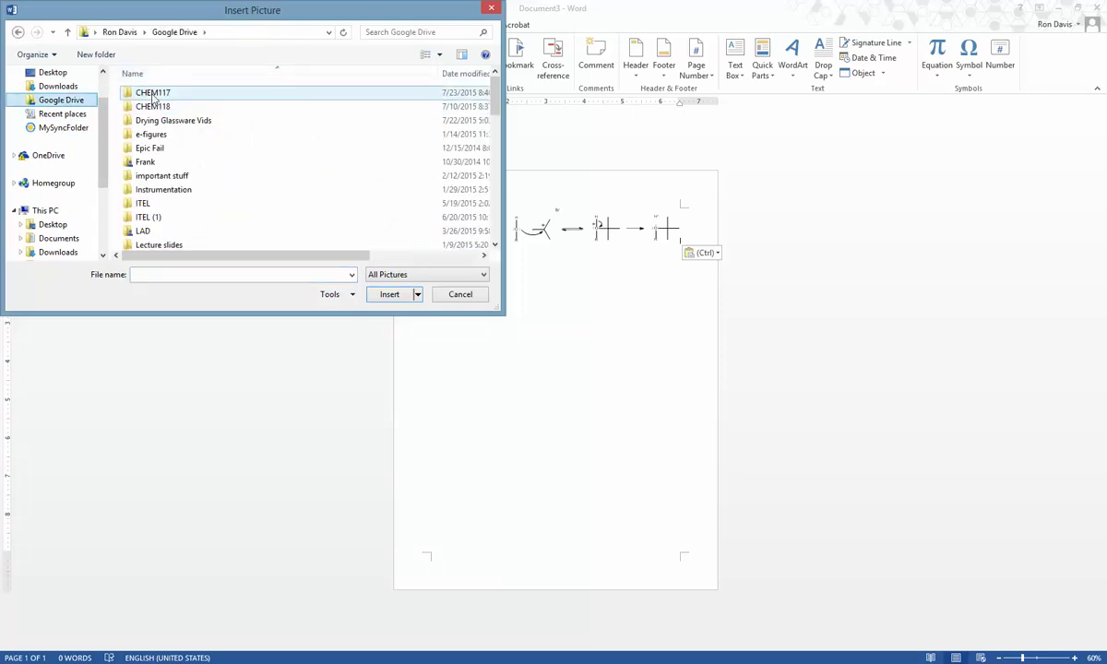
double_click(153, 95)
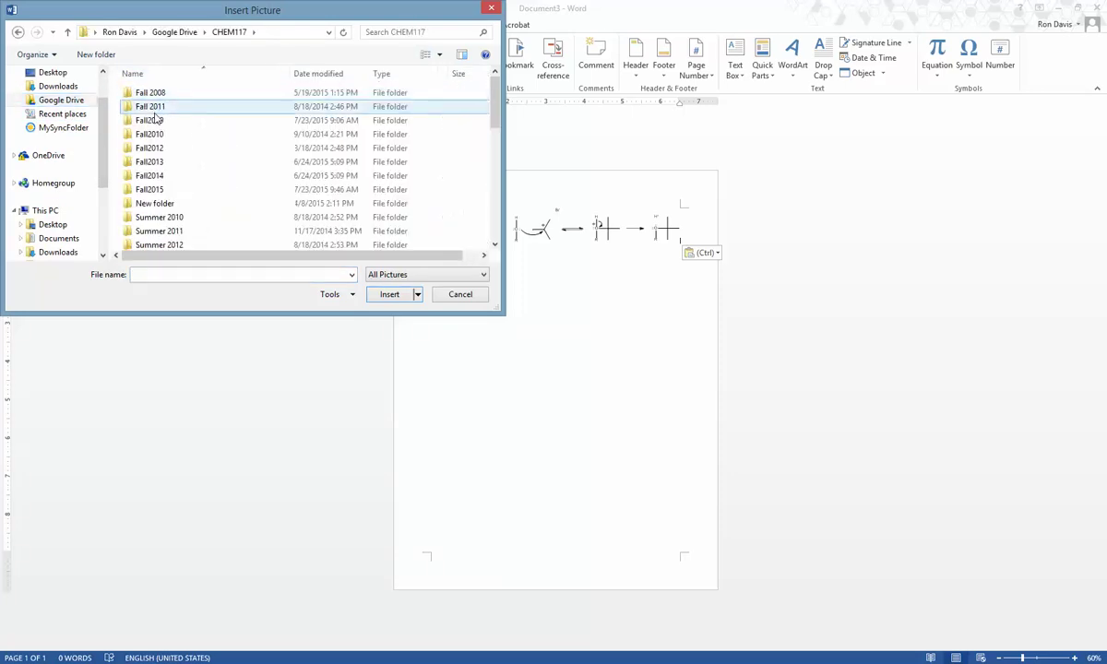
double_click(151, 190)
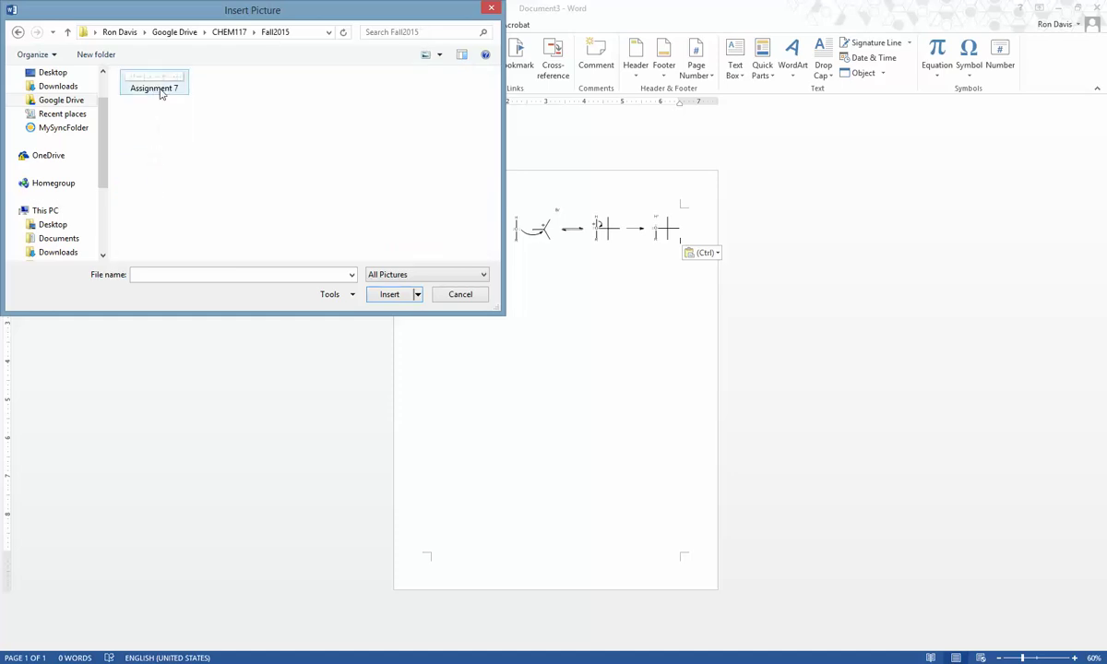
left_click(161, 93)
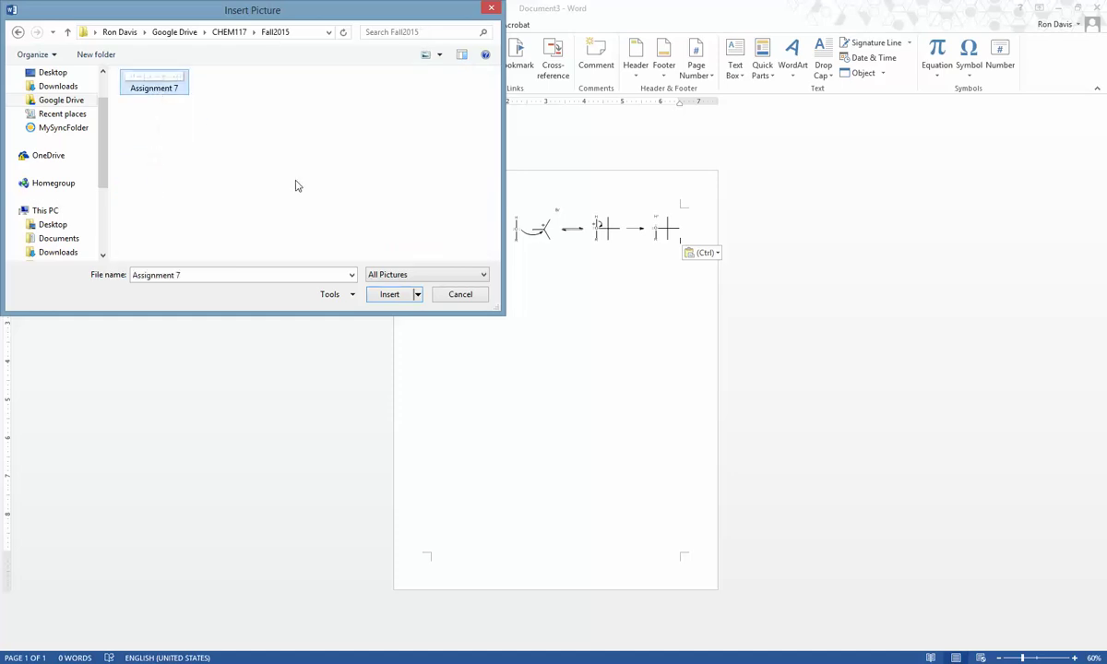
left_click(391, 296)
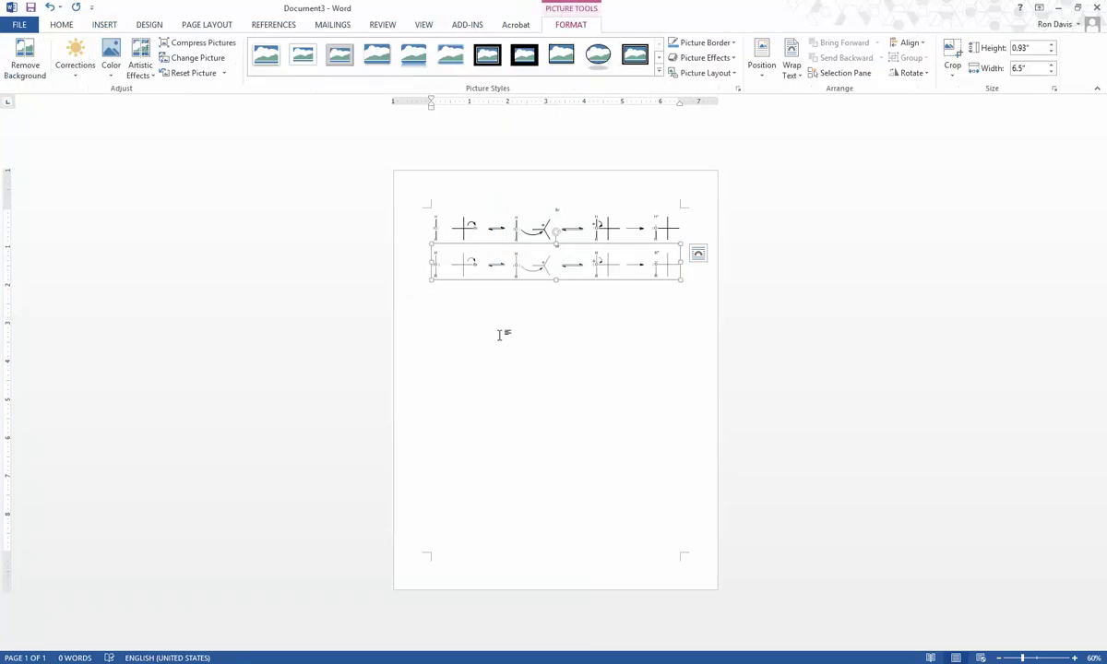
Open the pasted upper mechanism for editing in ChemBioDraw
scroll(499, 335, "up", 6, "ctrl")
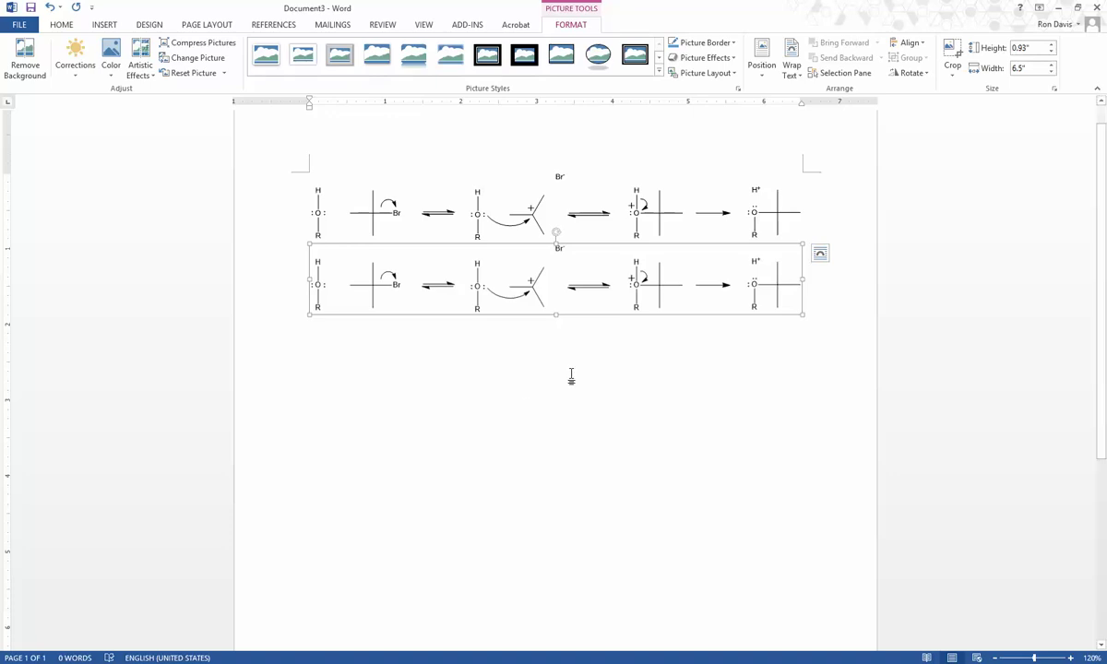
left_click(615, 236)
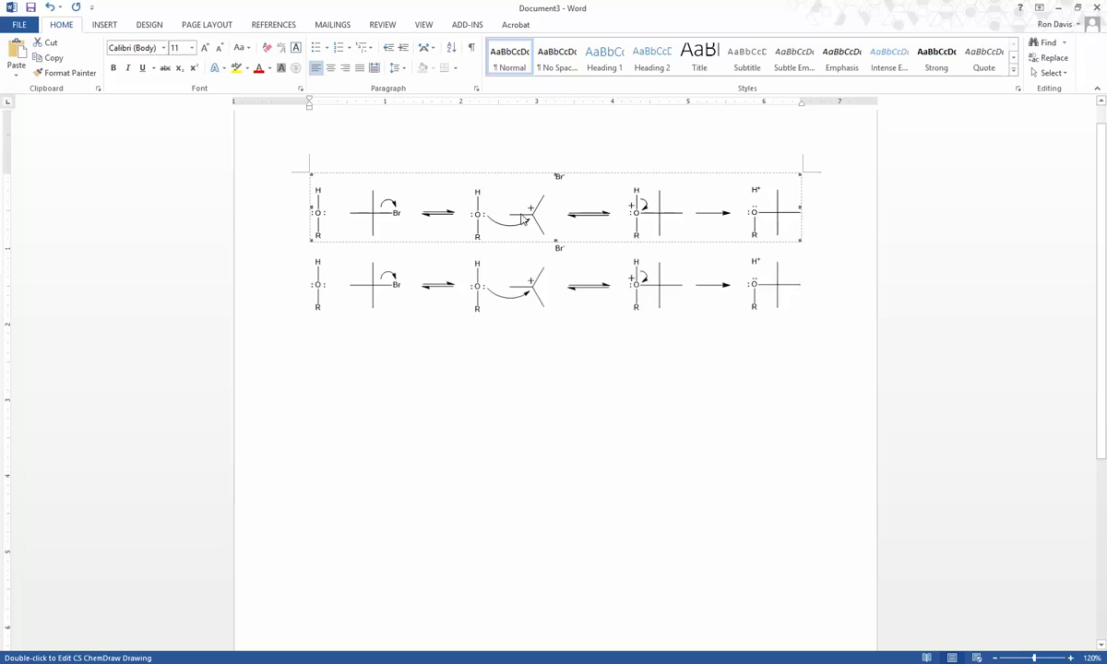
double_click(532, 214)
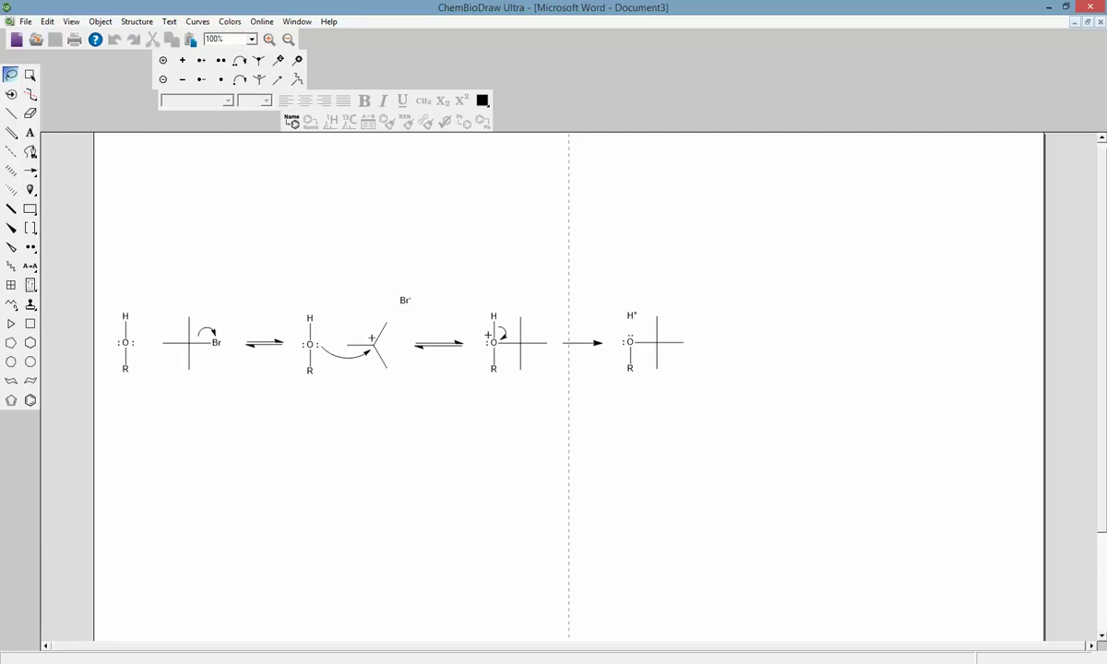
Switch to Word's Document3 to view the embedded mechanism while it is open for editing, and return to ChemBioDraw
mouse_move(420, 663)
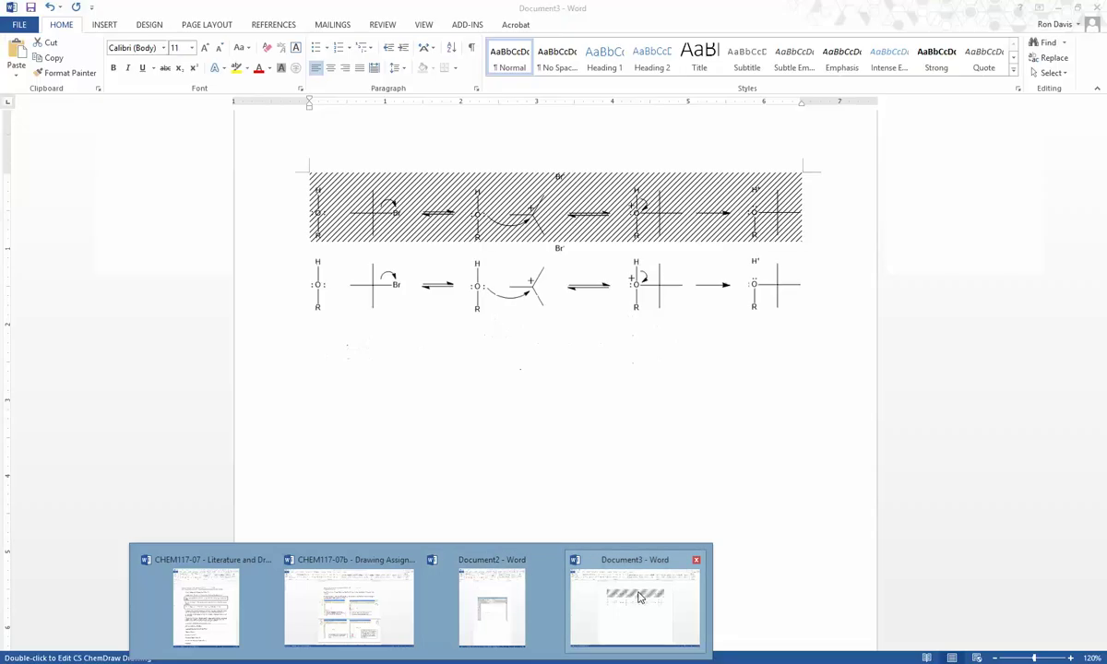
left_click(635, 599)
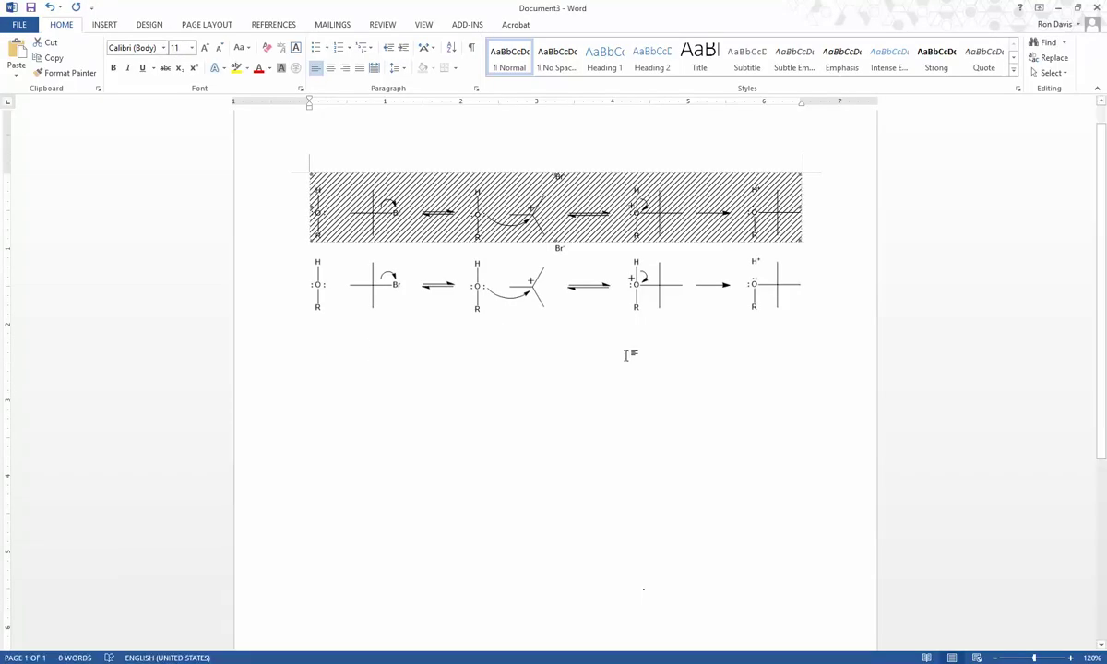
left_click(1058, 7)
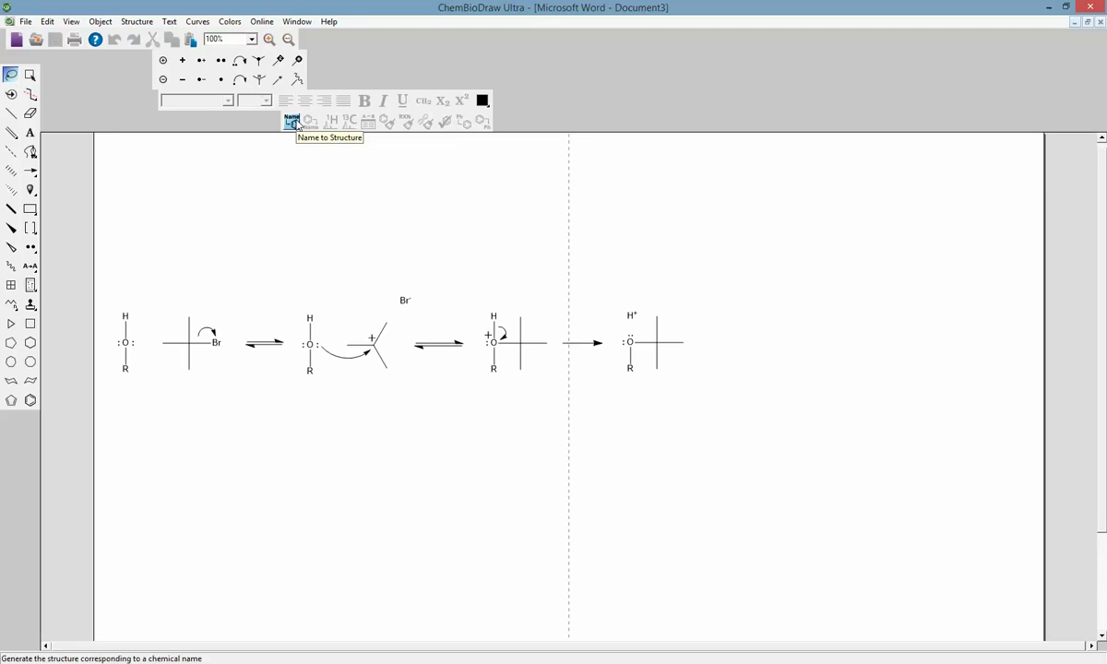
Start the Name to Structure command
left_click(293, 122)
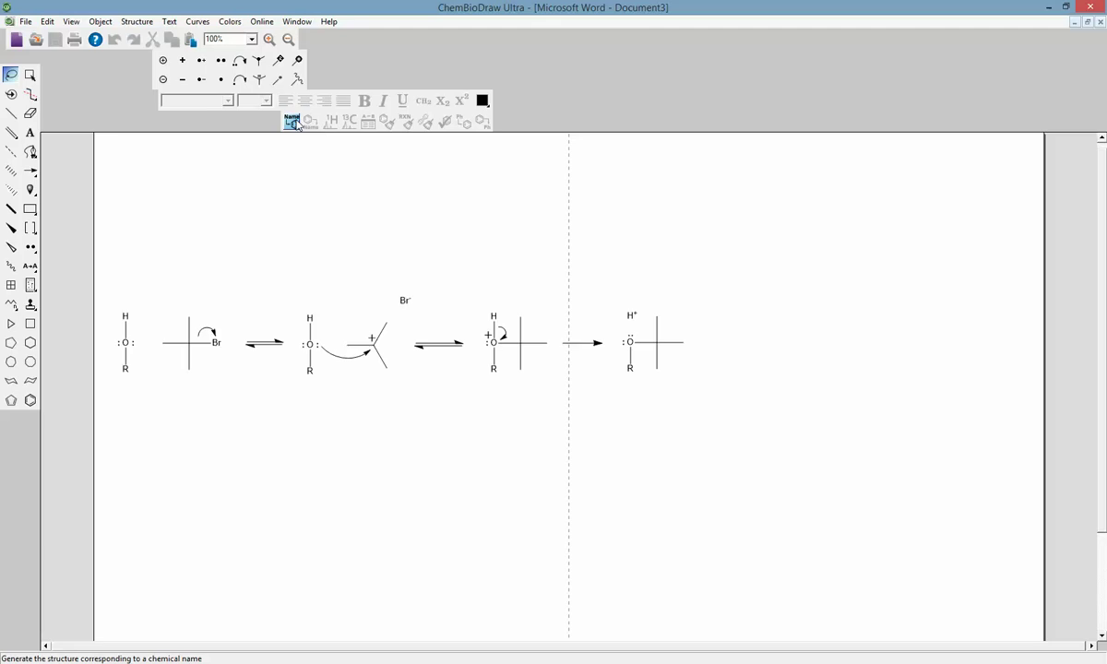